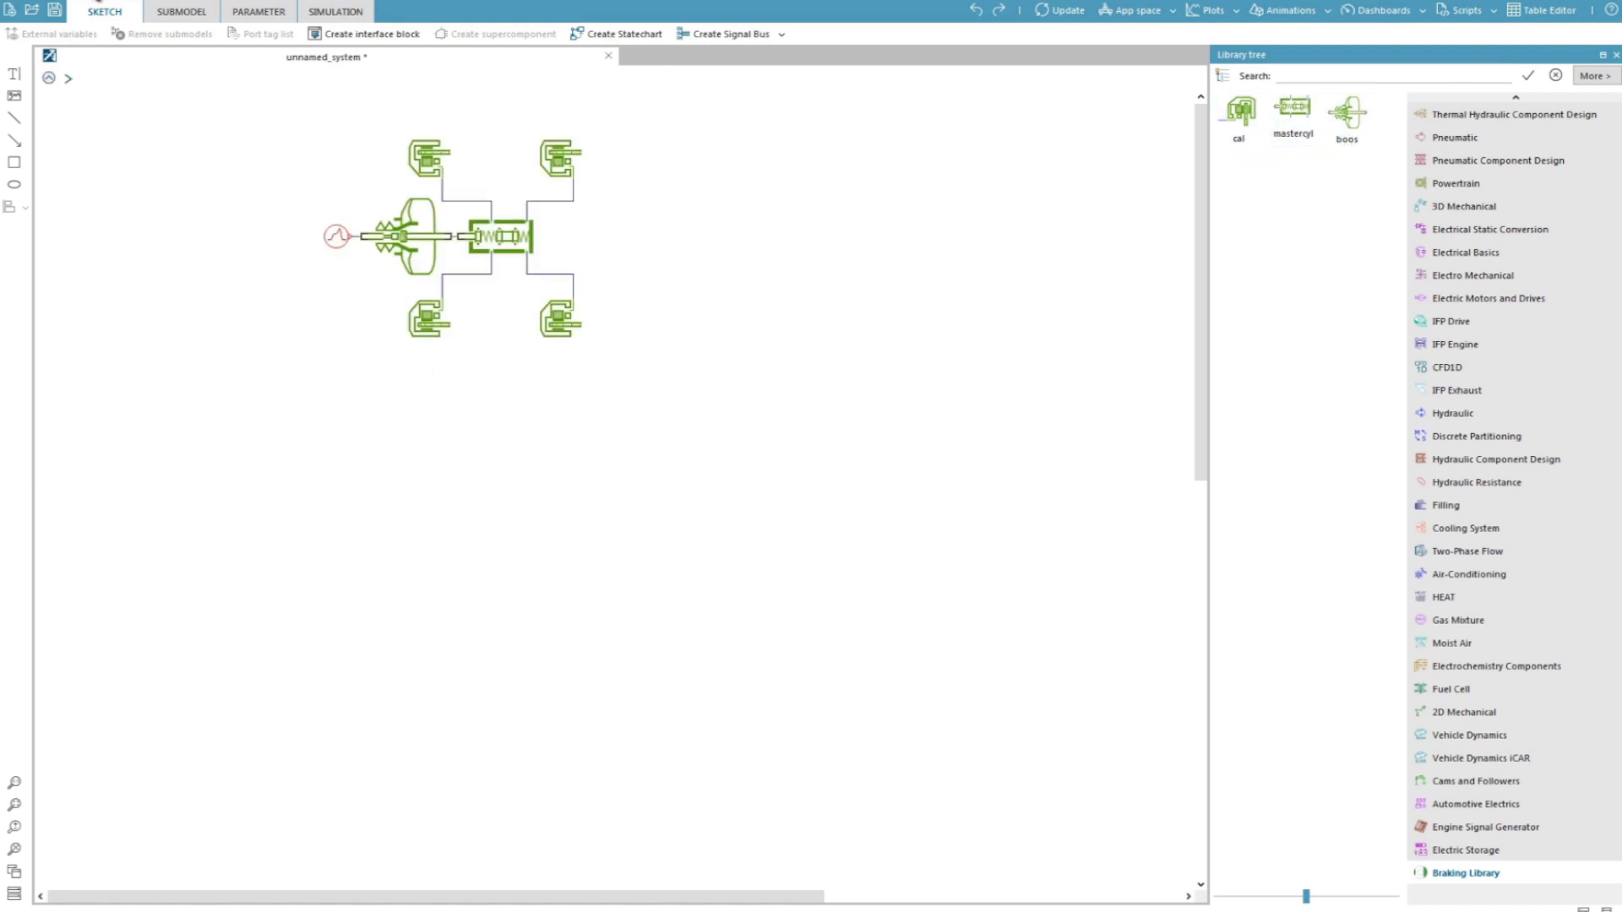
Step: In the Path List's user/managed libraries, select the BrakingLibrary path and save it to Teamcenter
{"action": "left_click", "coordinate": [94, 4]}
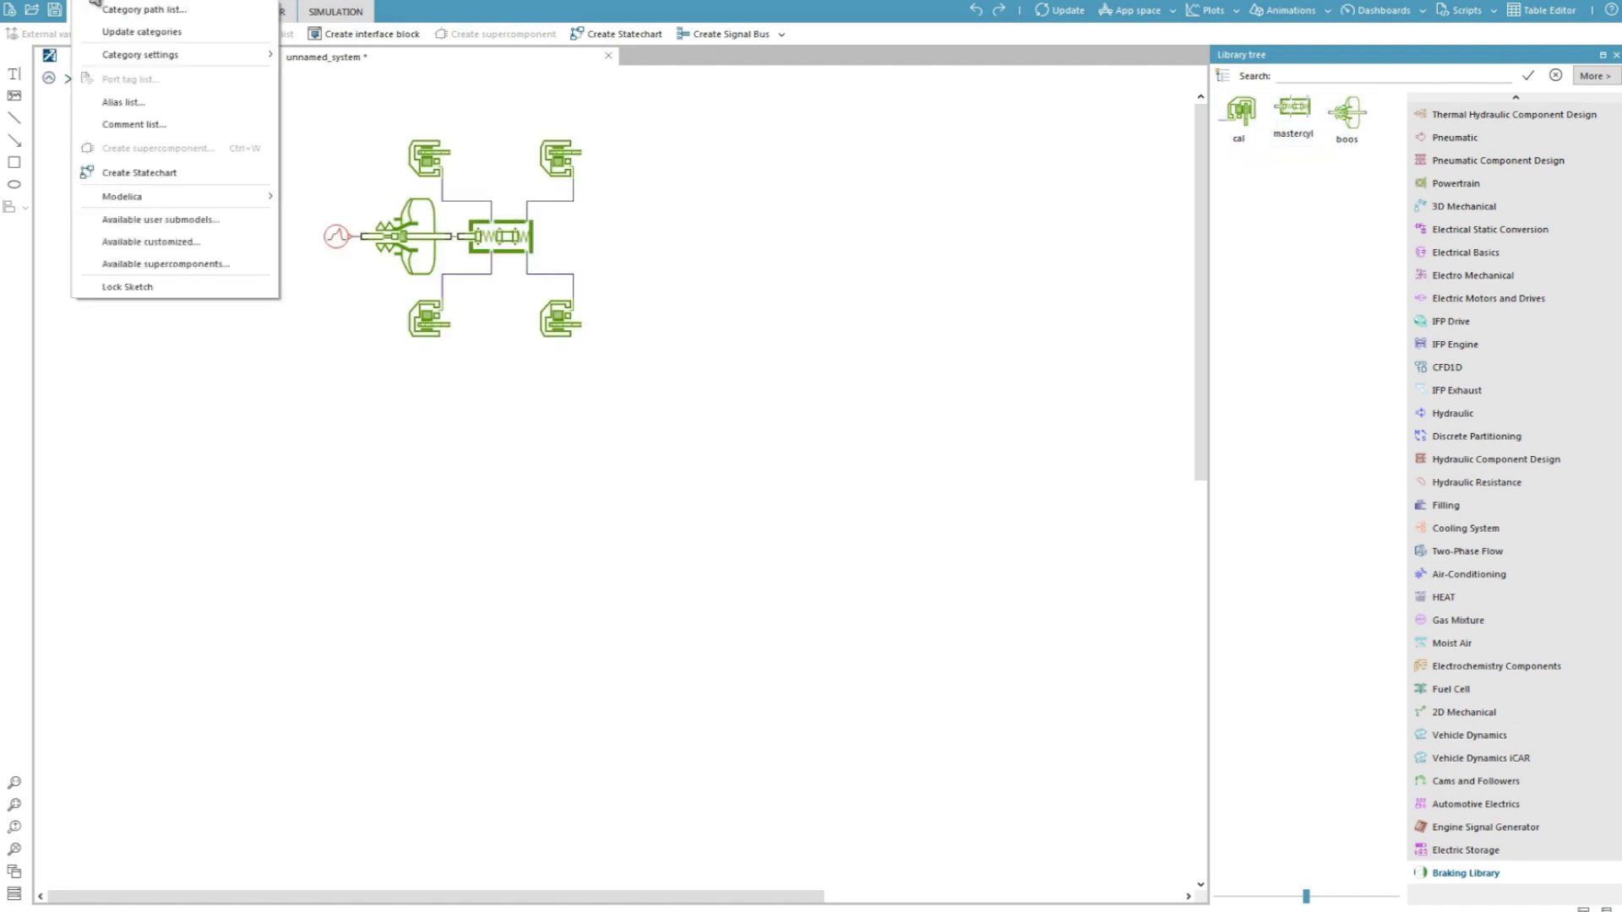
{"action": "left_click", "coordinate": [102, 10]}
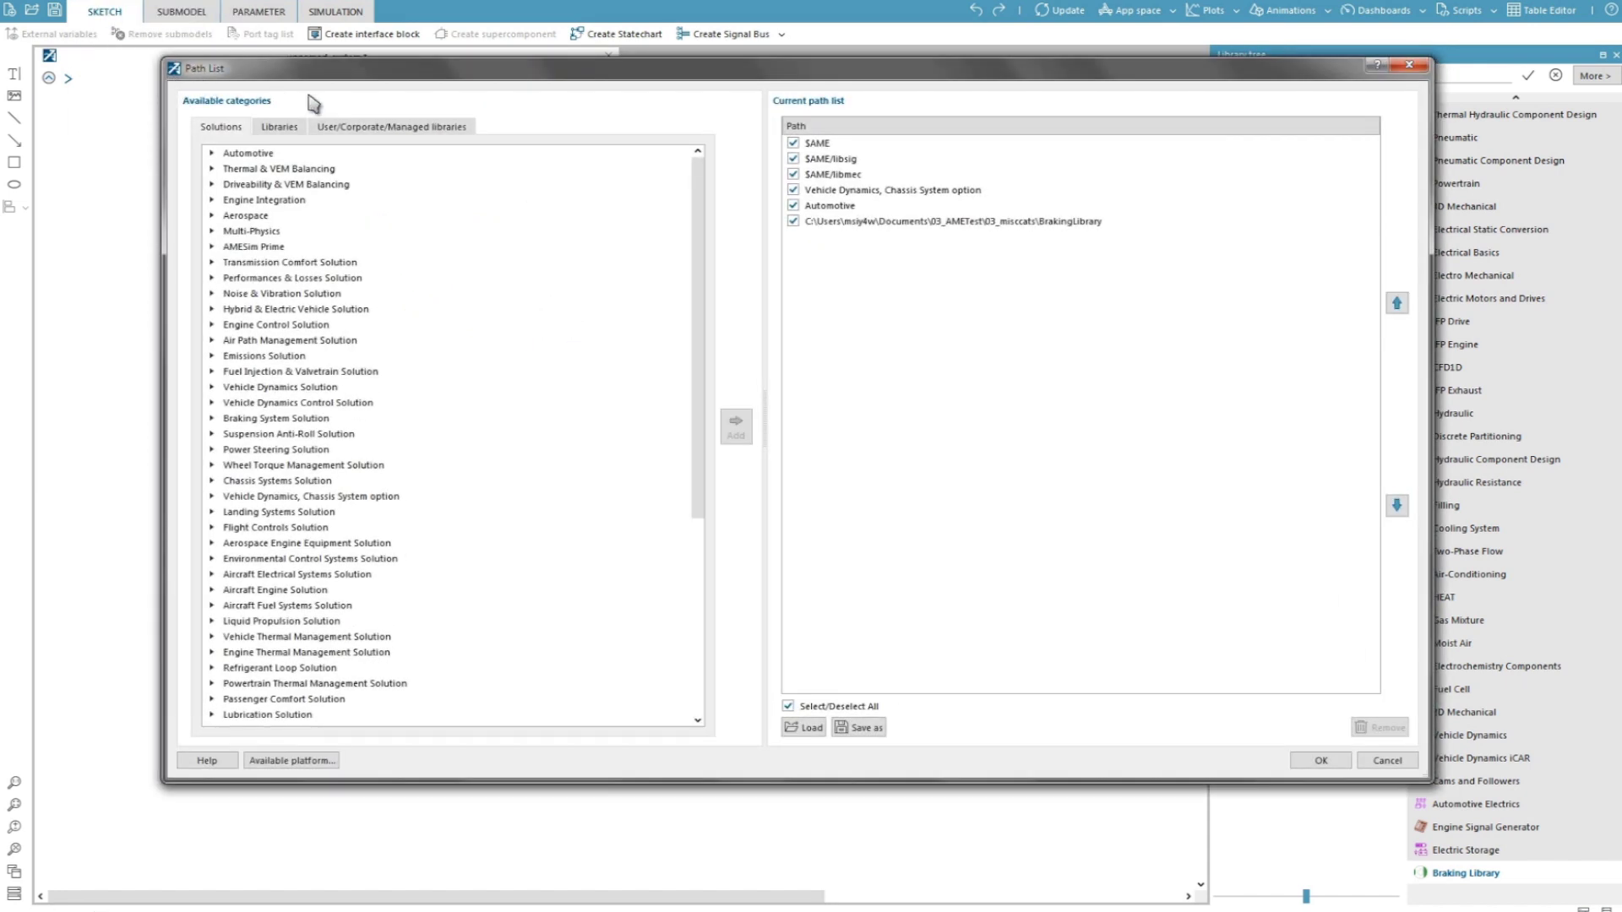
{"action": "left_click", "coordinate": [364, 129]}
{"action": "left_click", "coordinate": [431, 171]}
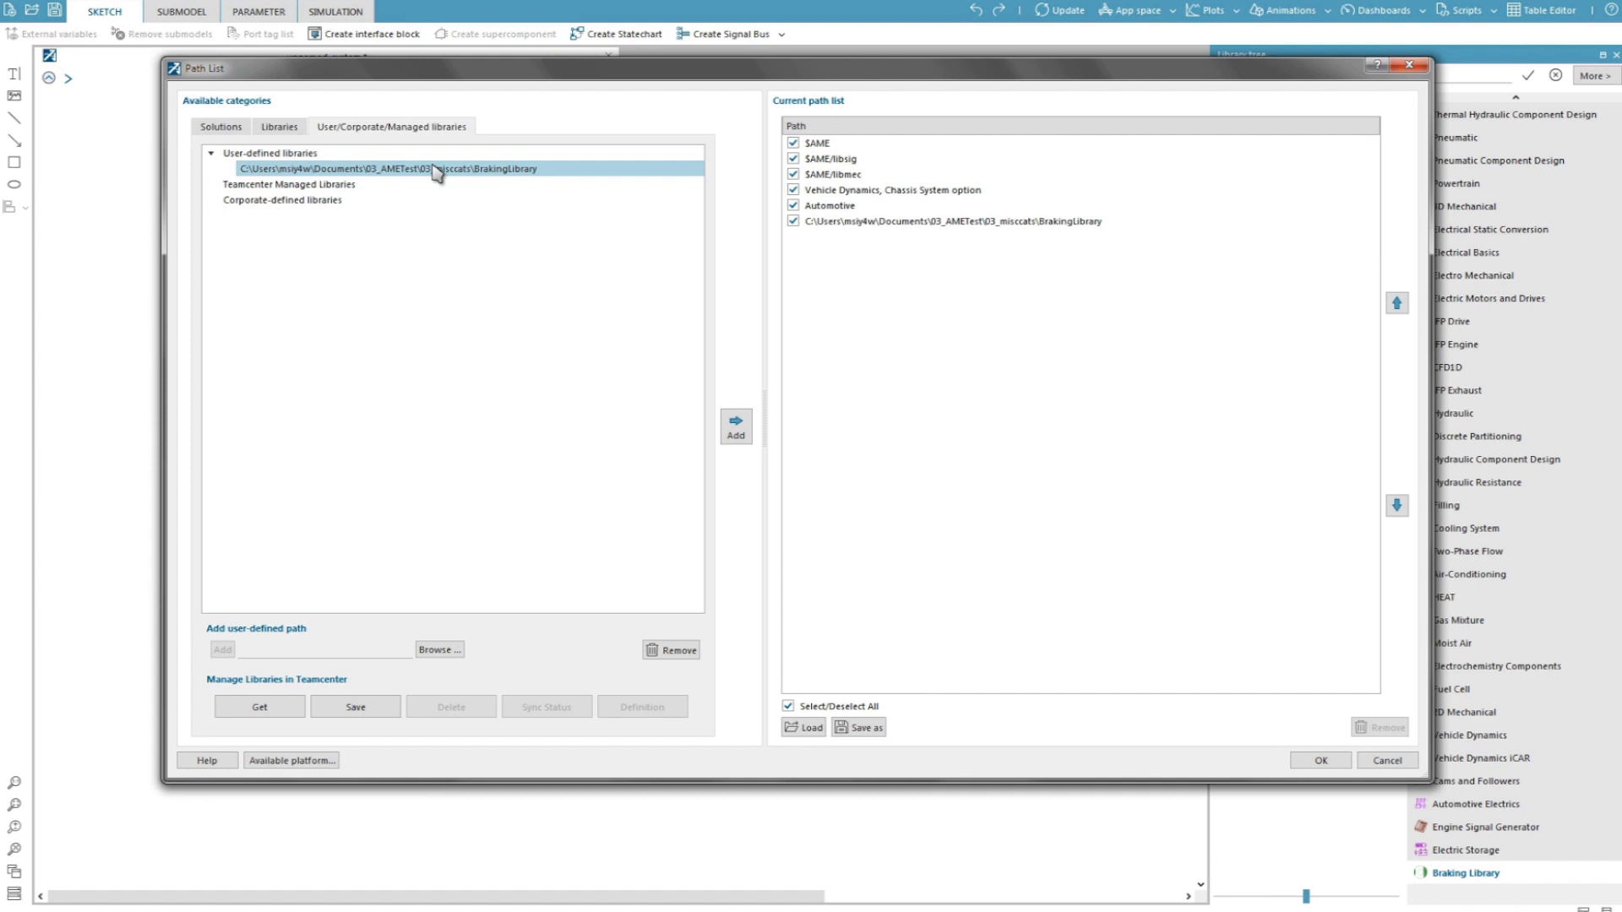
{"action": "left_click", "coordinate": [363, 708]}
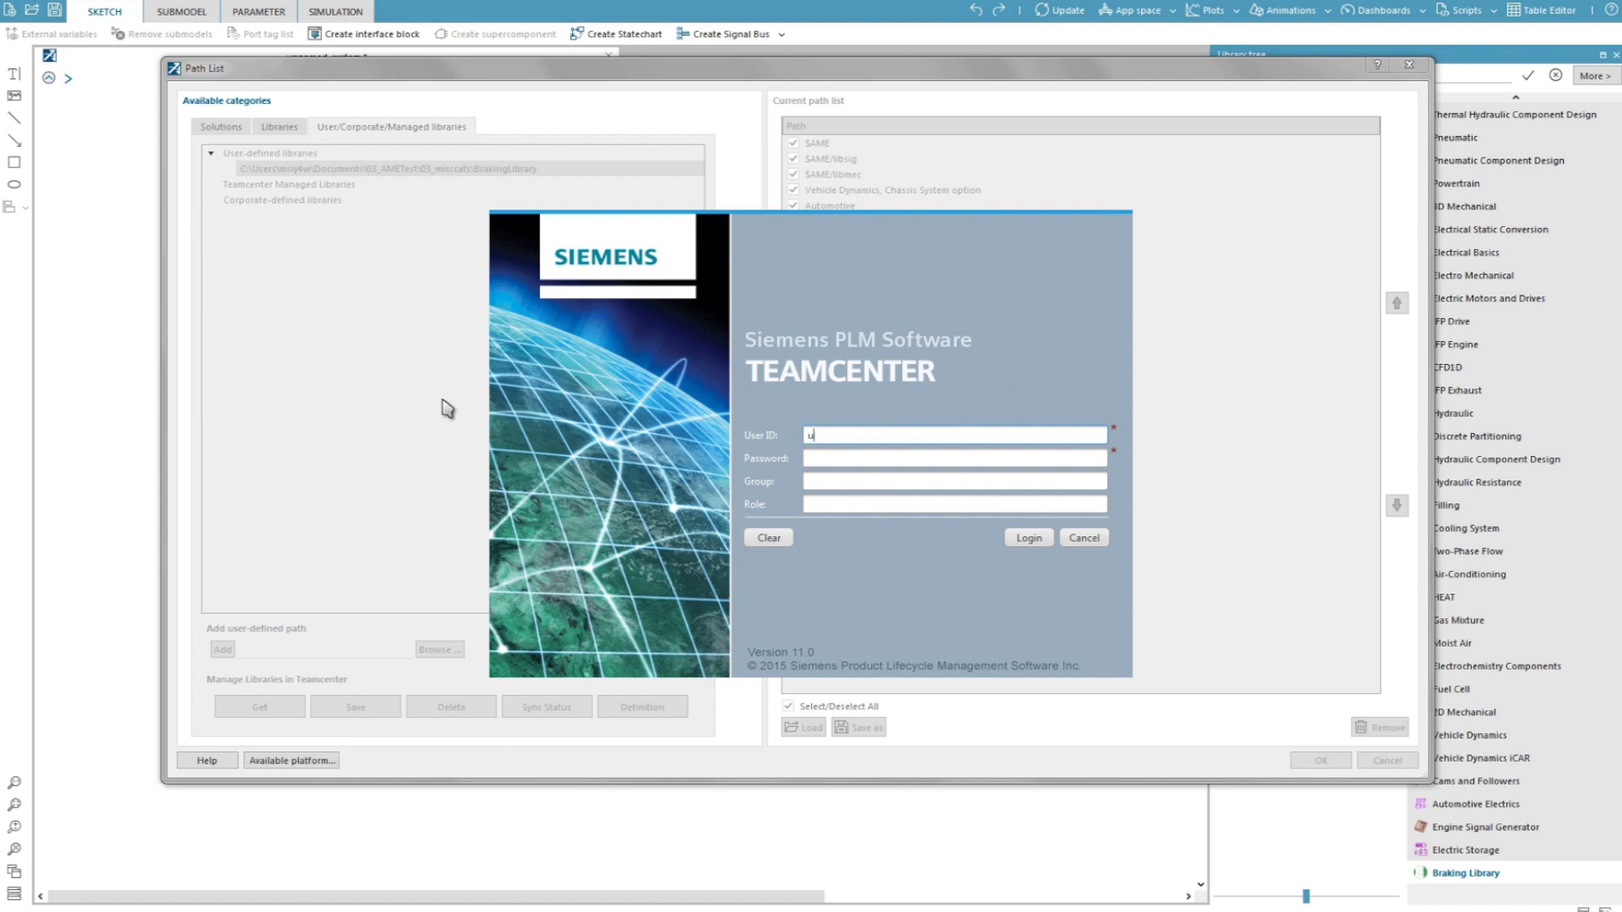
Step: Log in to Teamcenter with the user ID and account password
{"action": "type", "text": "user202"}
{"action": "key", "text": "Tab"}
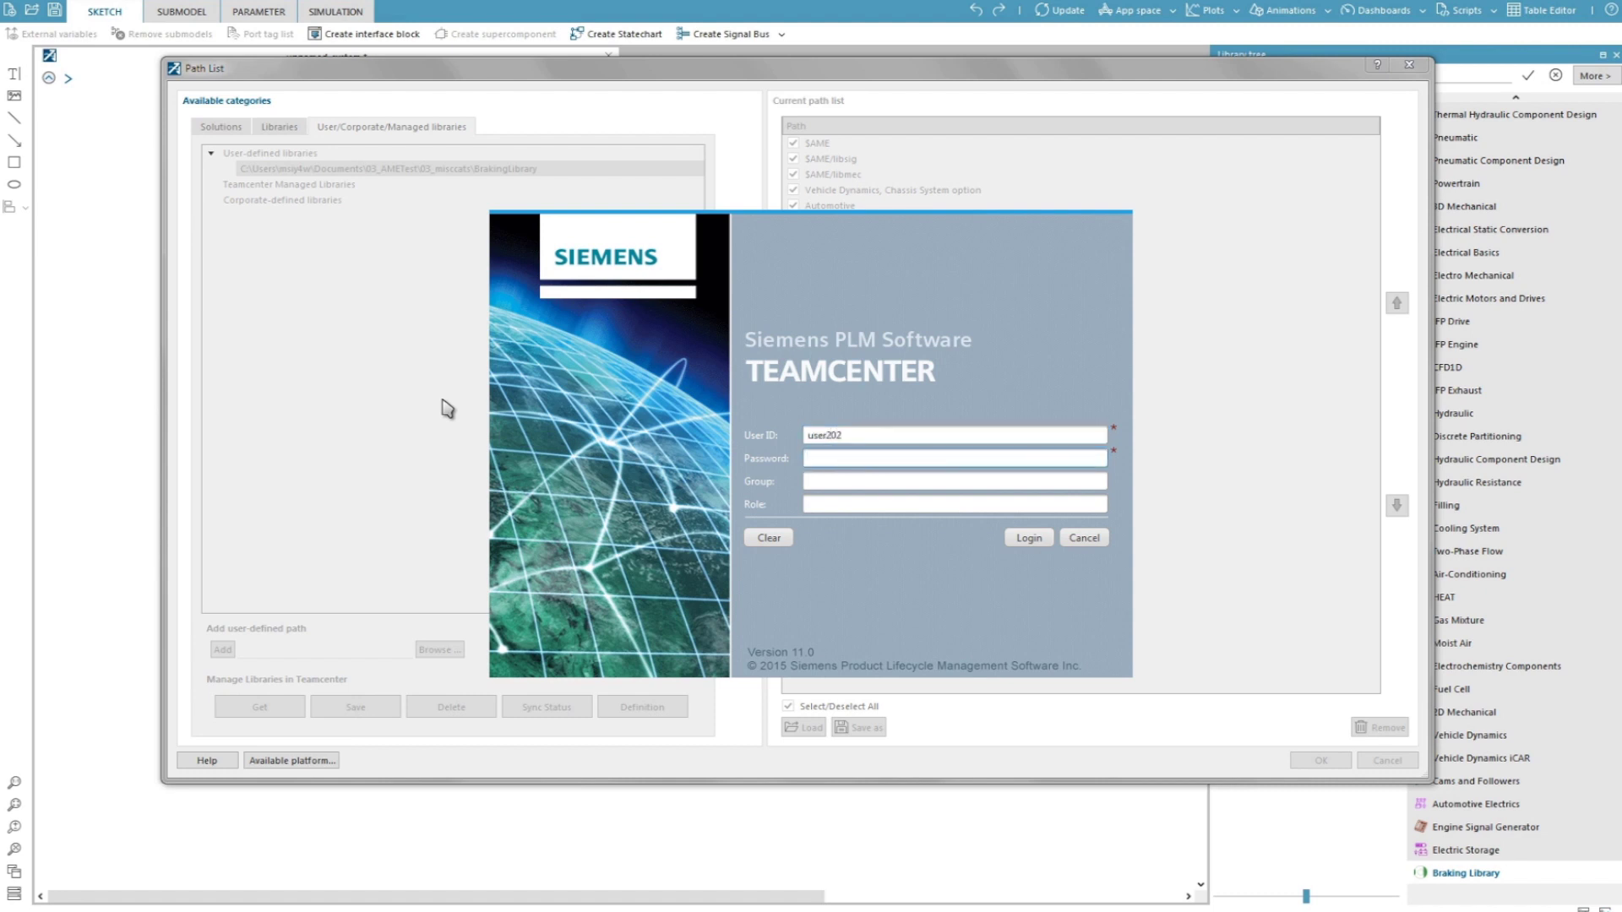
{"action": "key", "text": "Return"}
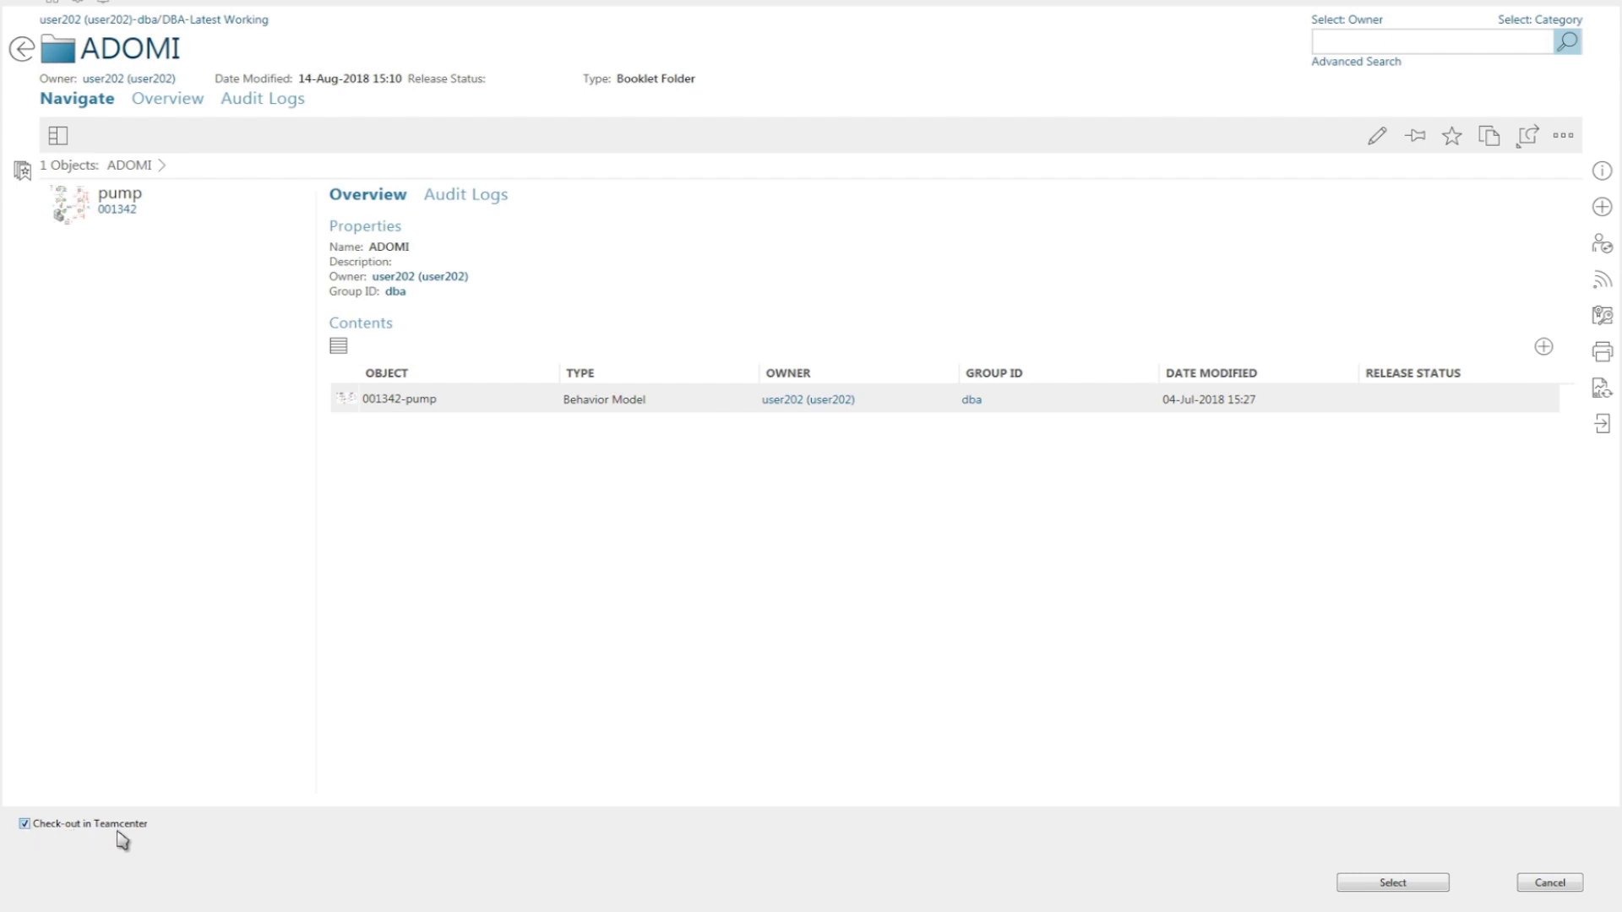
Step: Save BrakingLibrary into the ADOMI folder as item 001615/A, then close its summary page
{"action": "left_click", "coordinate": [1375, 887]}
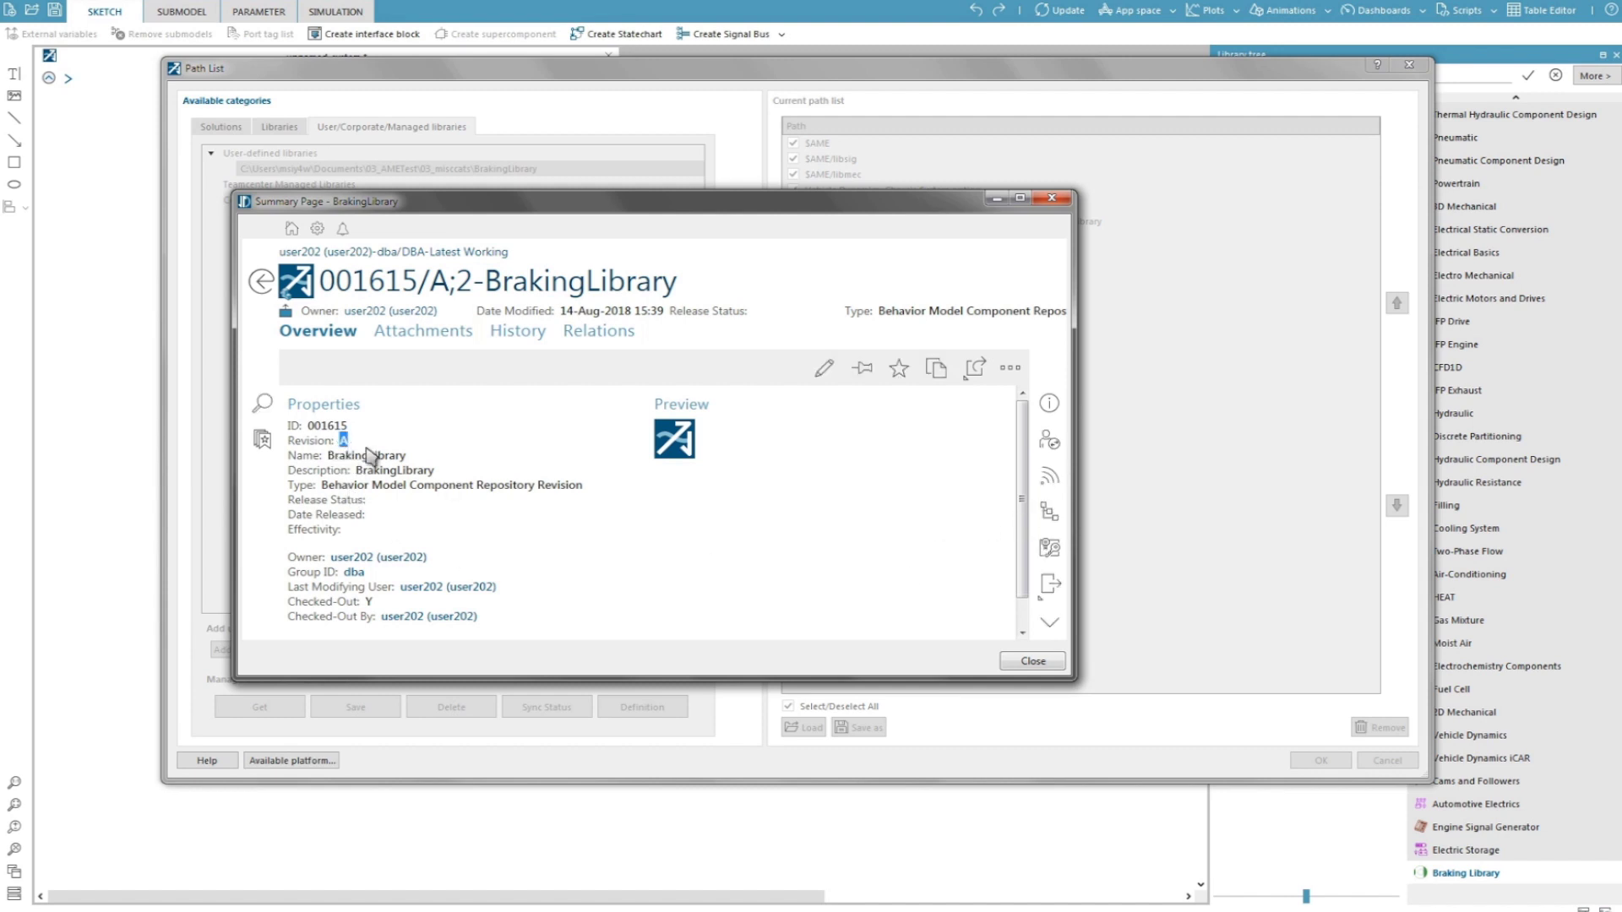
{"action": "left_click", "coordinate": [681, 507]}
{"action": "scroll", "coordinate": [663, 560], "scroll_direction": "down", "scroll_amount": 1}
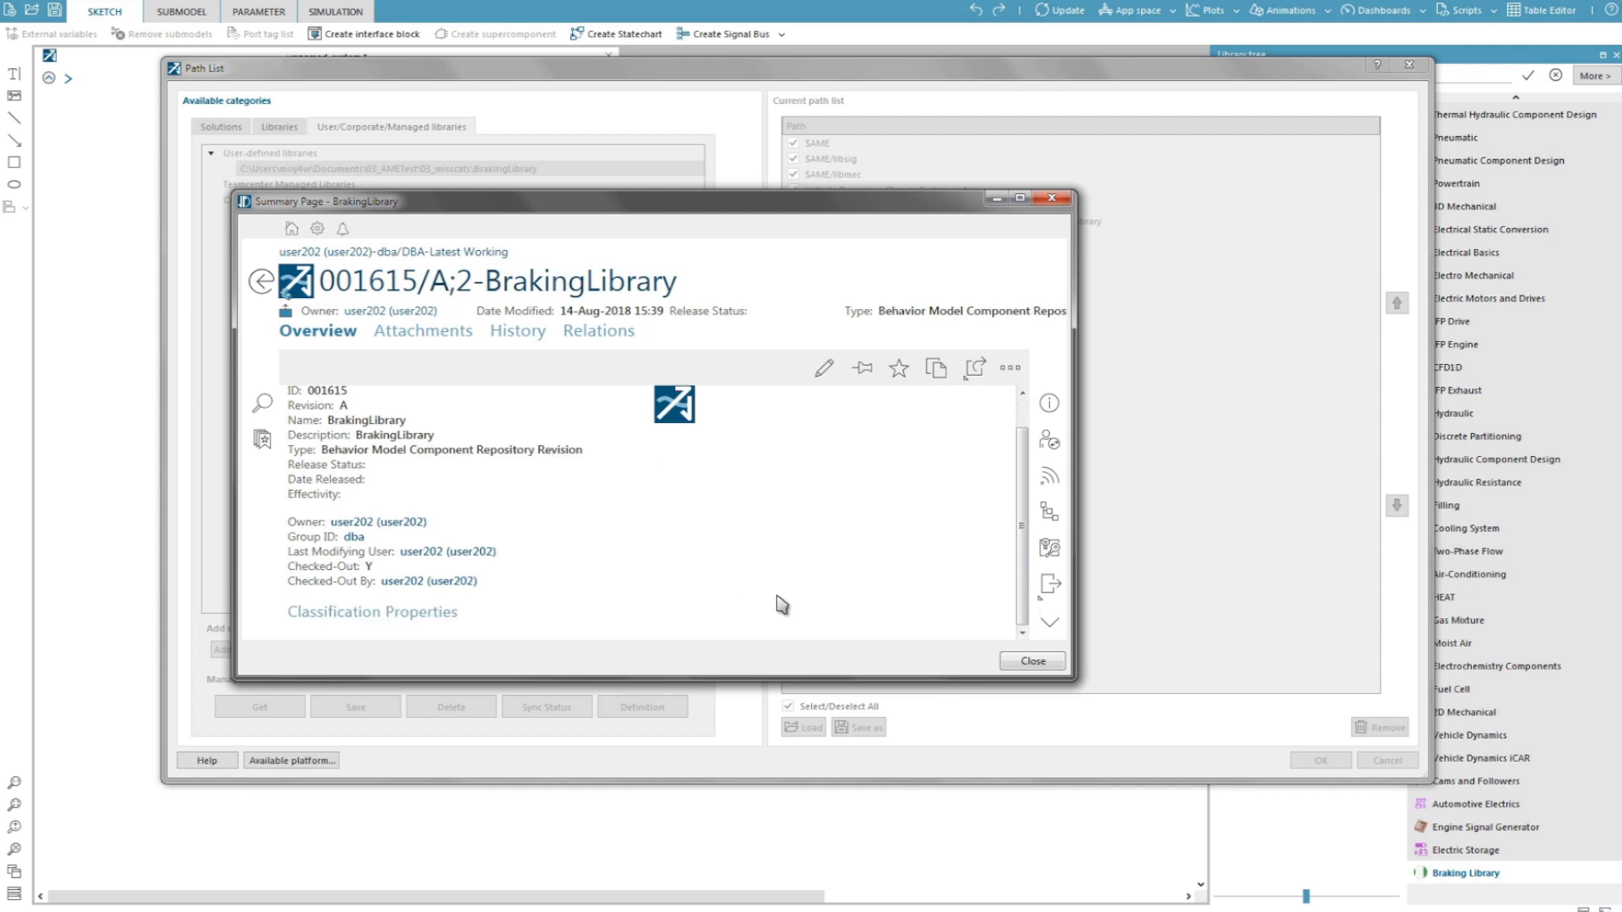
{"action": "left_click", "coordinate": [1033, 661]}
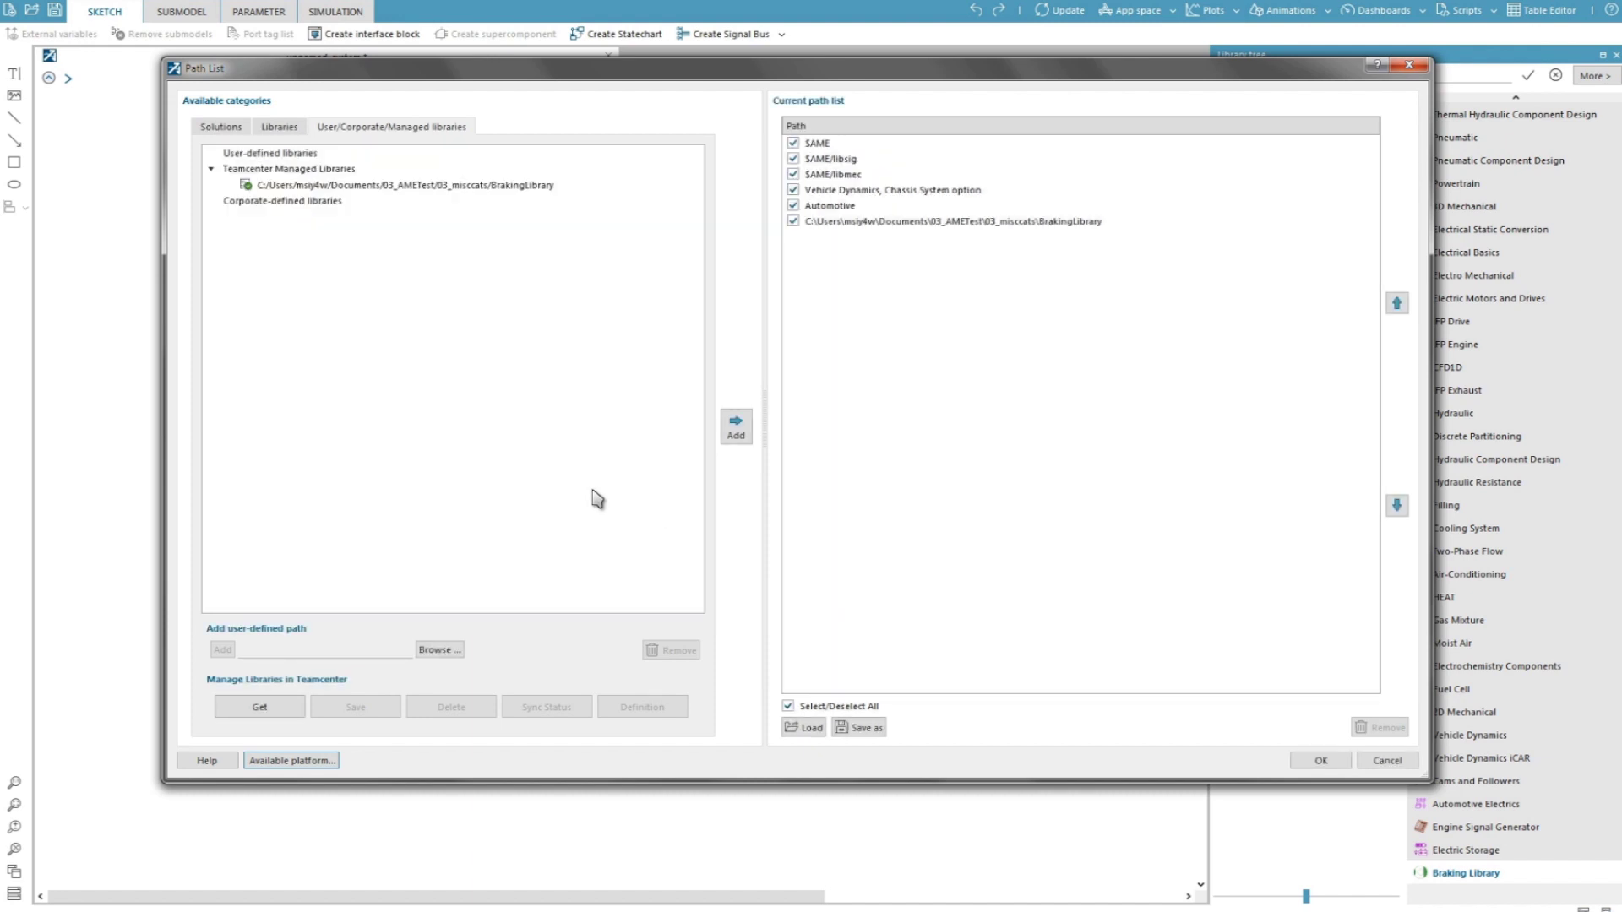
Step: Accept the Path List with BrakingLibrary under Teamcenter Managed Libraries so the libraries reload
{"action": "mouse_move", "coordinate": [252, 190]}
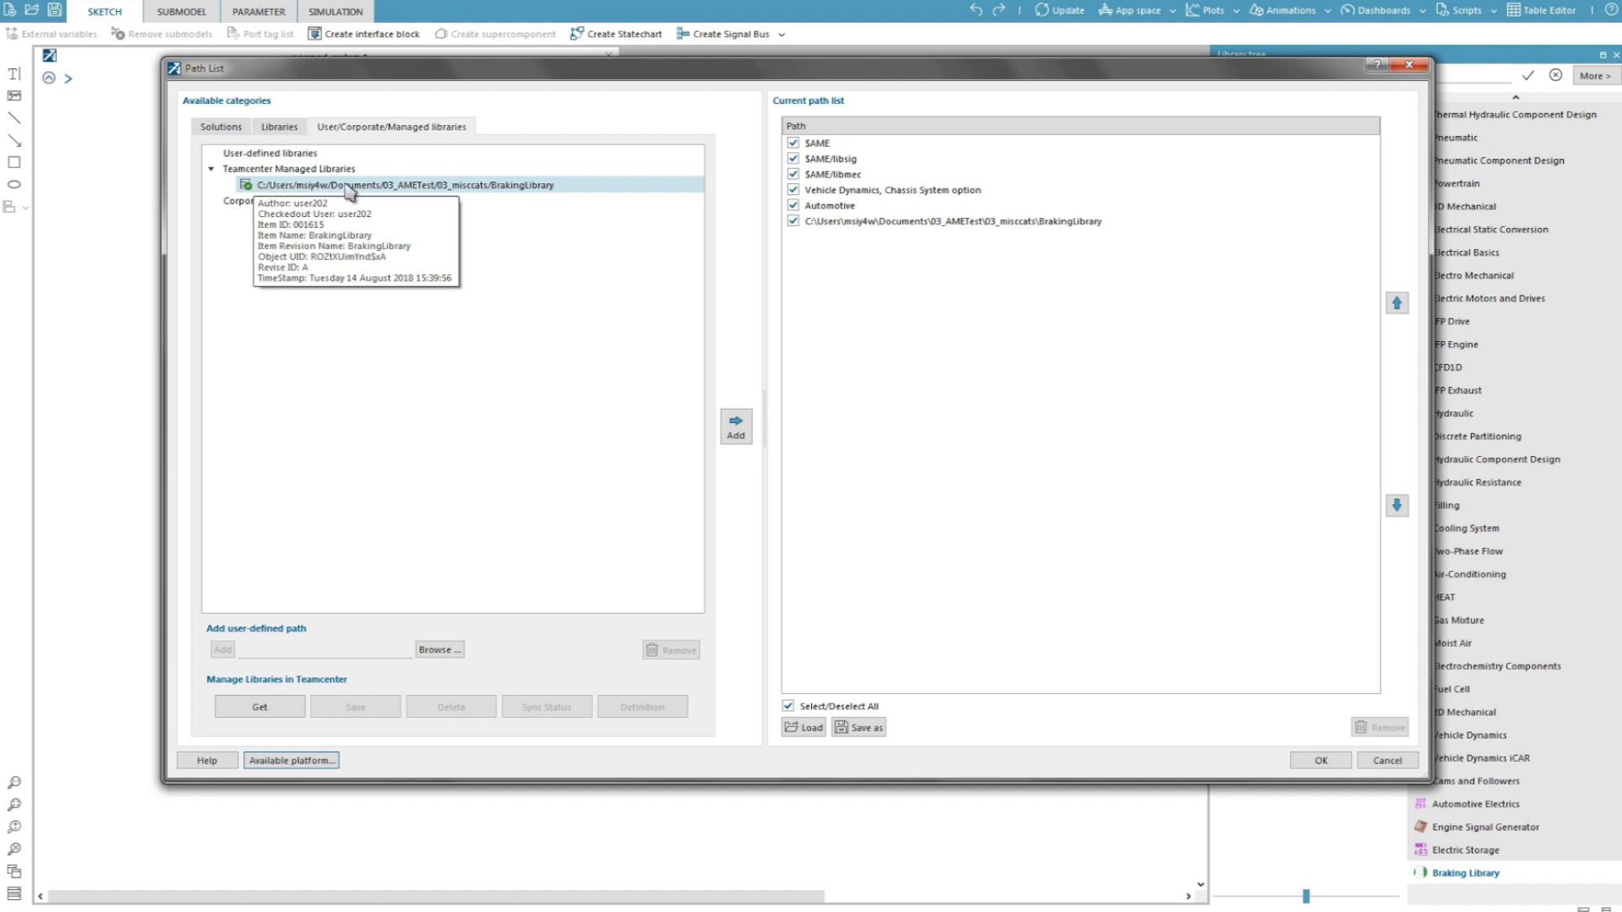
{"action": "left_click", "coordinate": [1318, 763]}
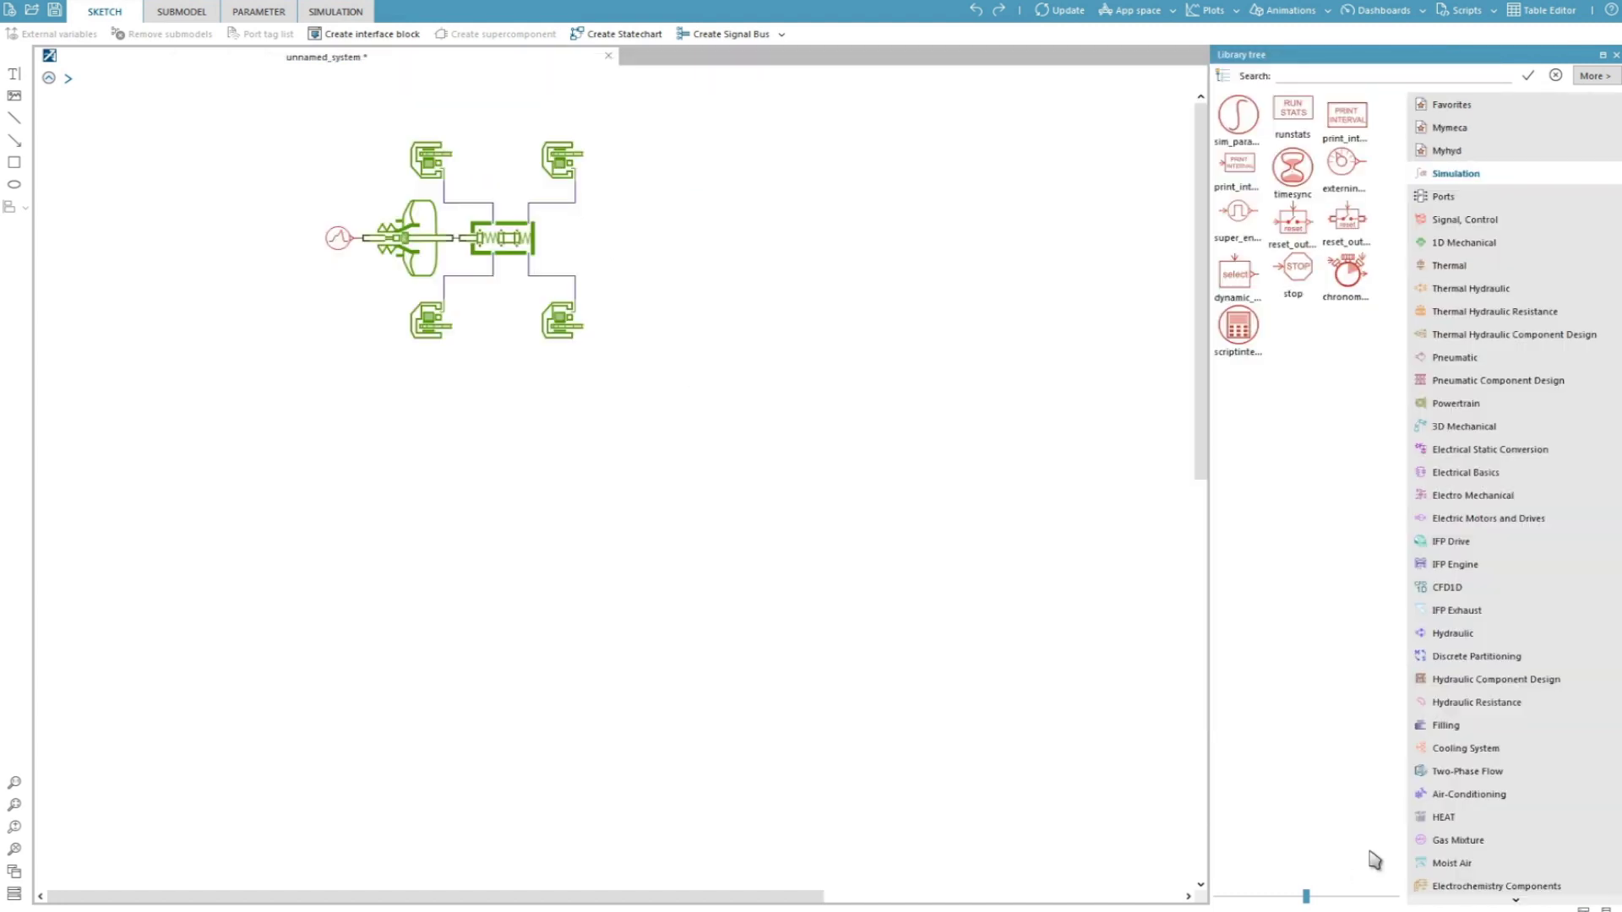
{"action": "scroll", "coordinate": [1374, 860], "scroll_direction": "down", "scroll_amount": 3}
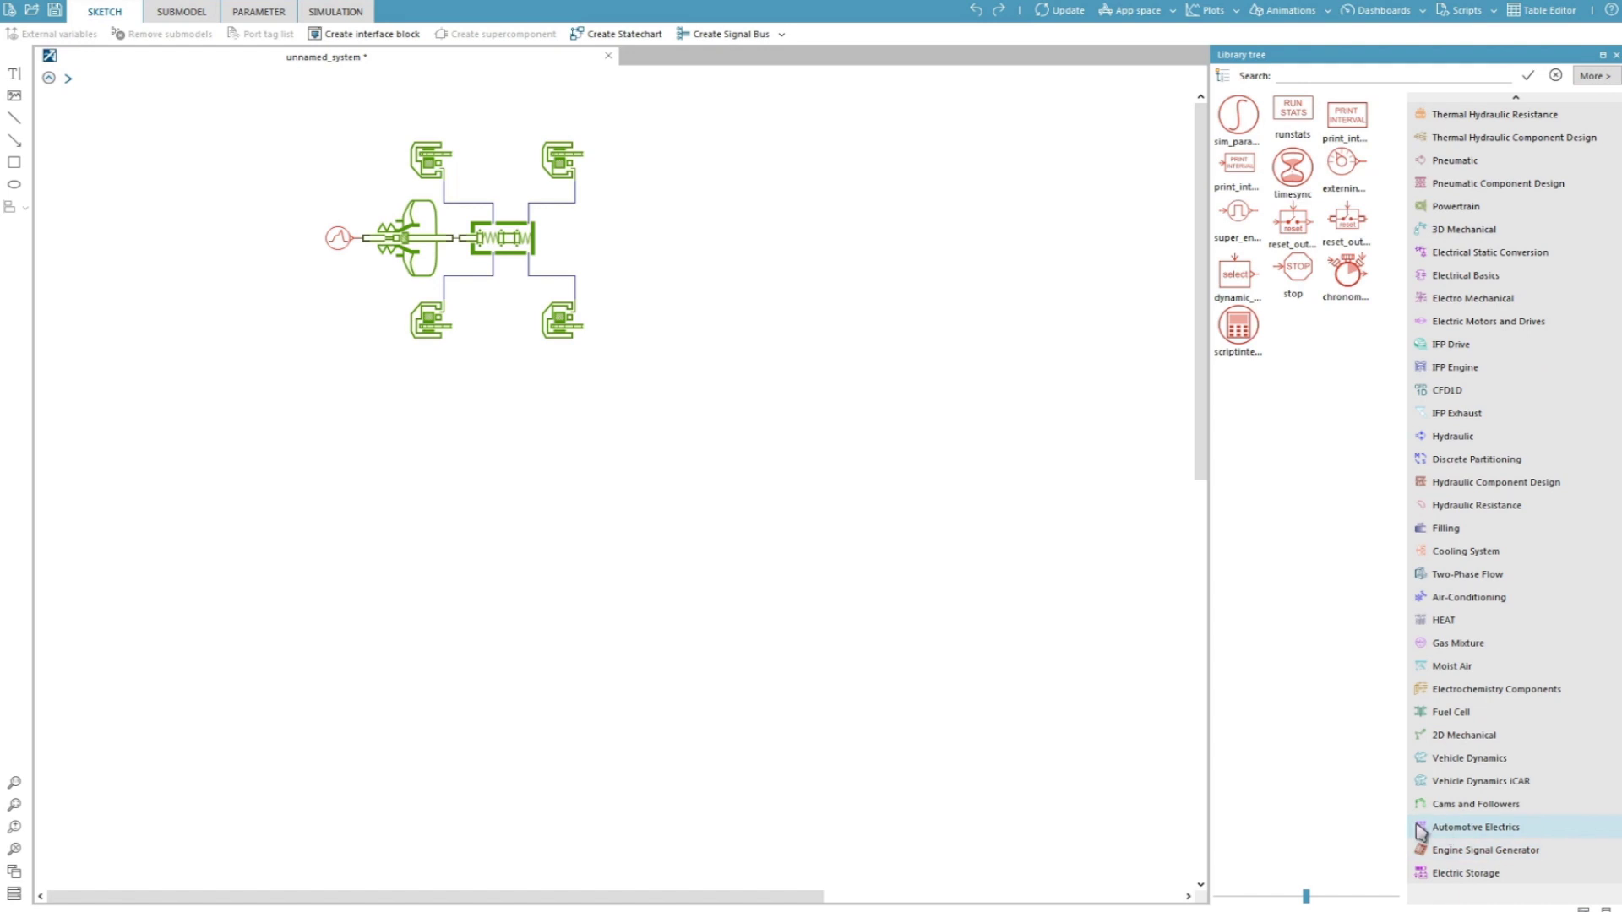
{"action": "left_click", "coordinate": [110, 4]}
Step: Get a library from Teamcenter's ADOMI folder and view BrakingLibrary's revision 001615/A
{"action": "left_click", "coordinate": [110, 12]}
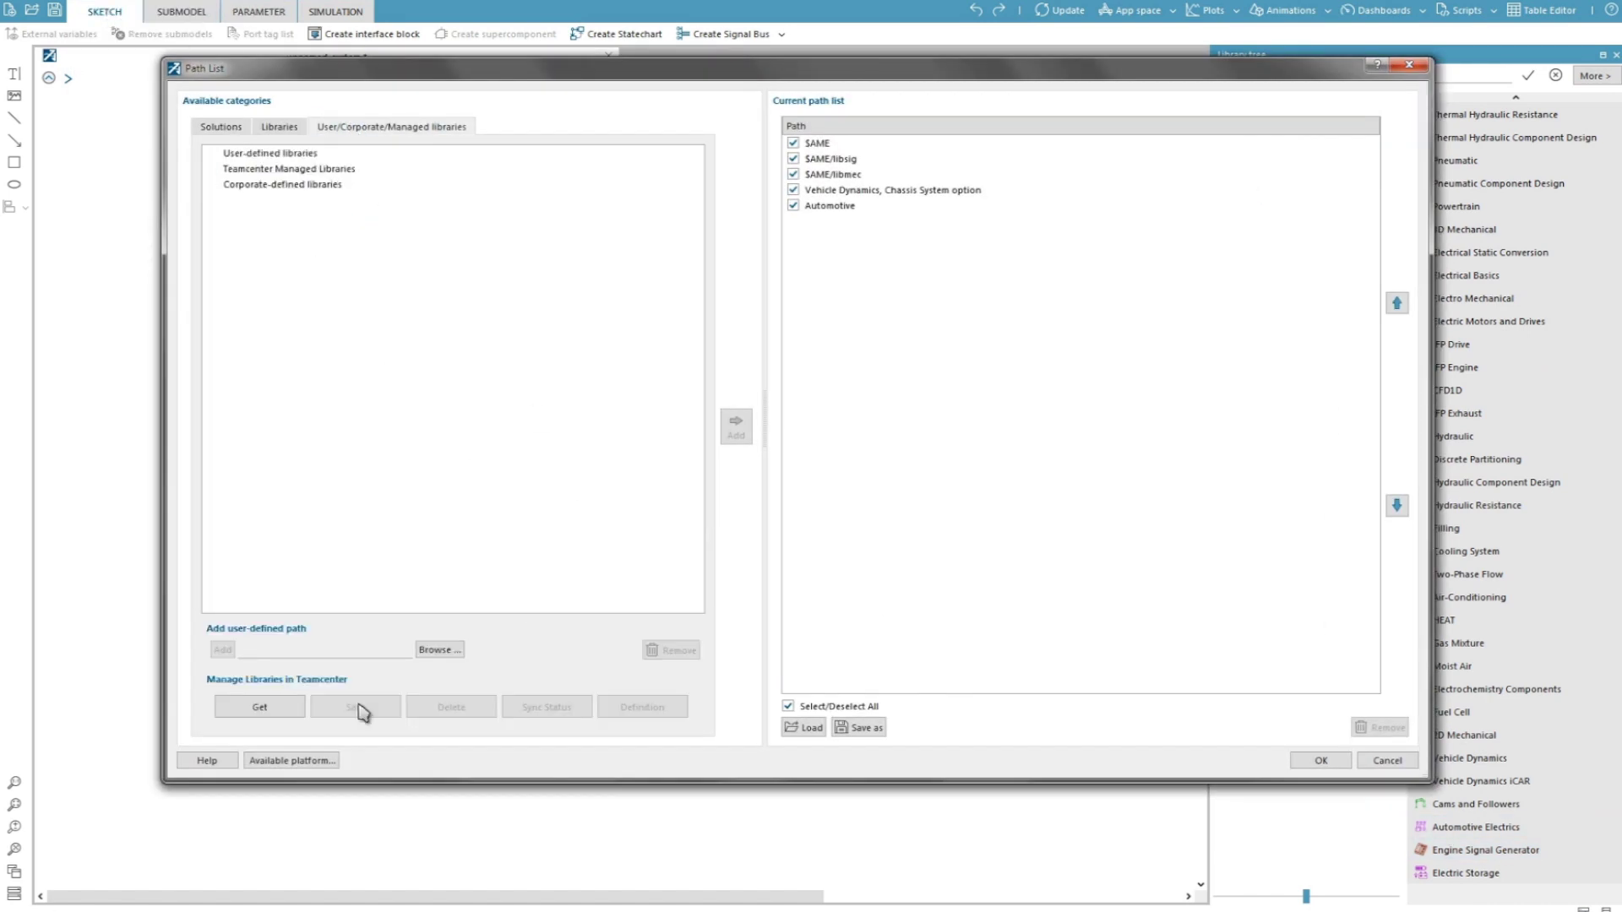
{"action": "left_click", "coordinate": [268, 710]}
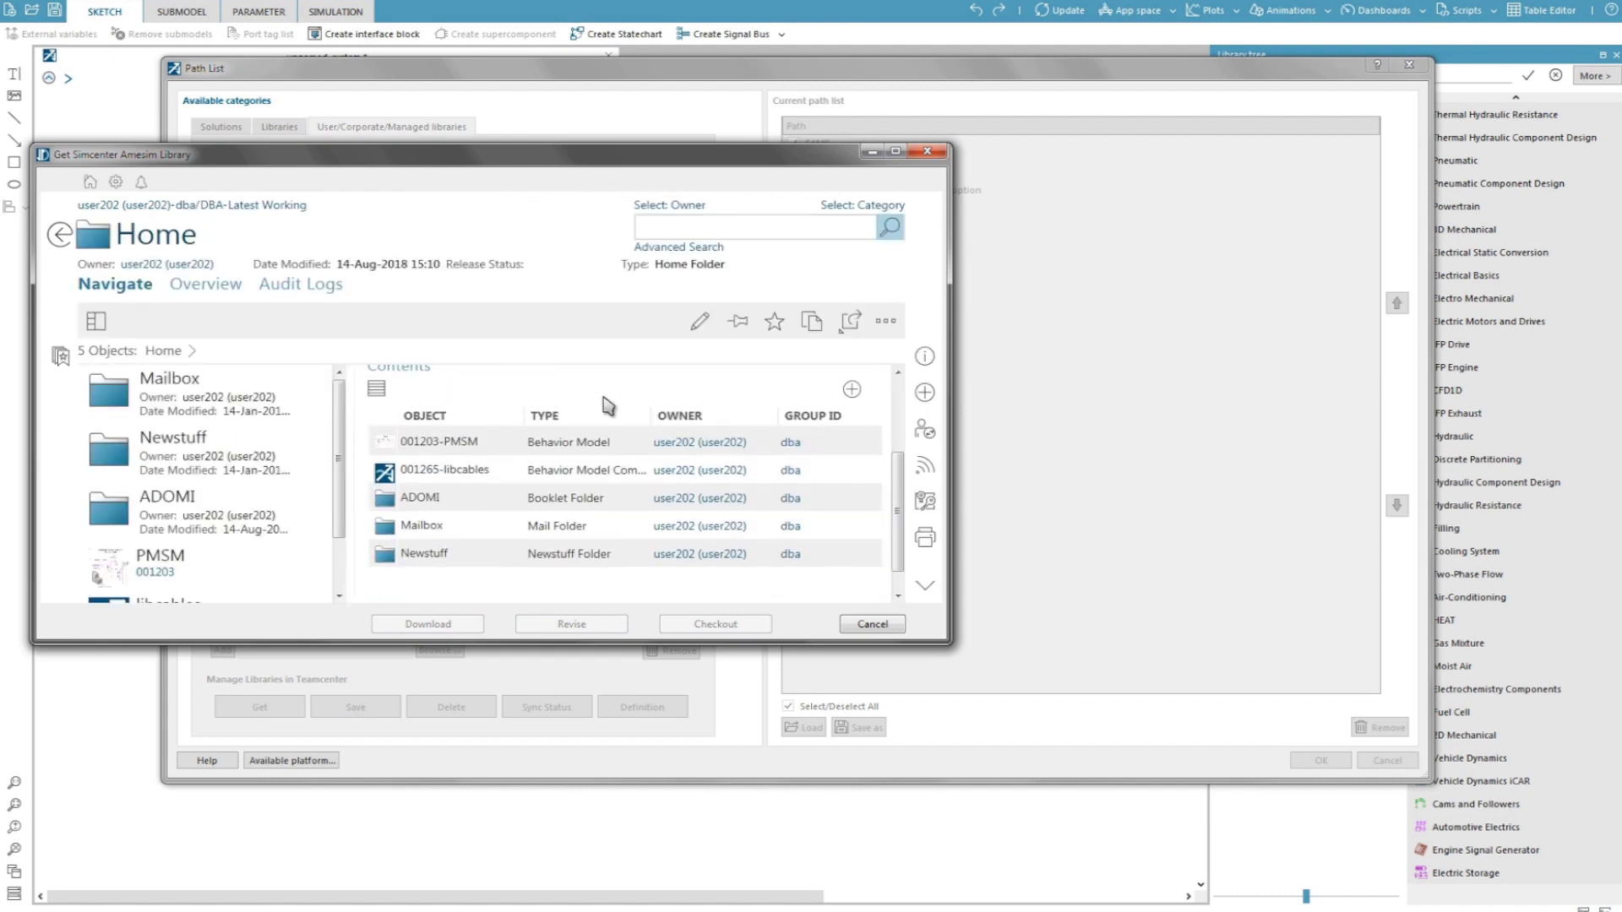
{"action": "left_click", "coordinate": [507, 500]}
{"action": "double_click", "coordinate": [506, 498]}
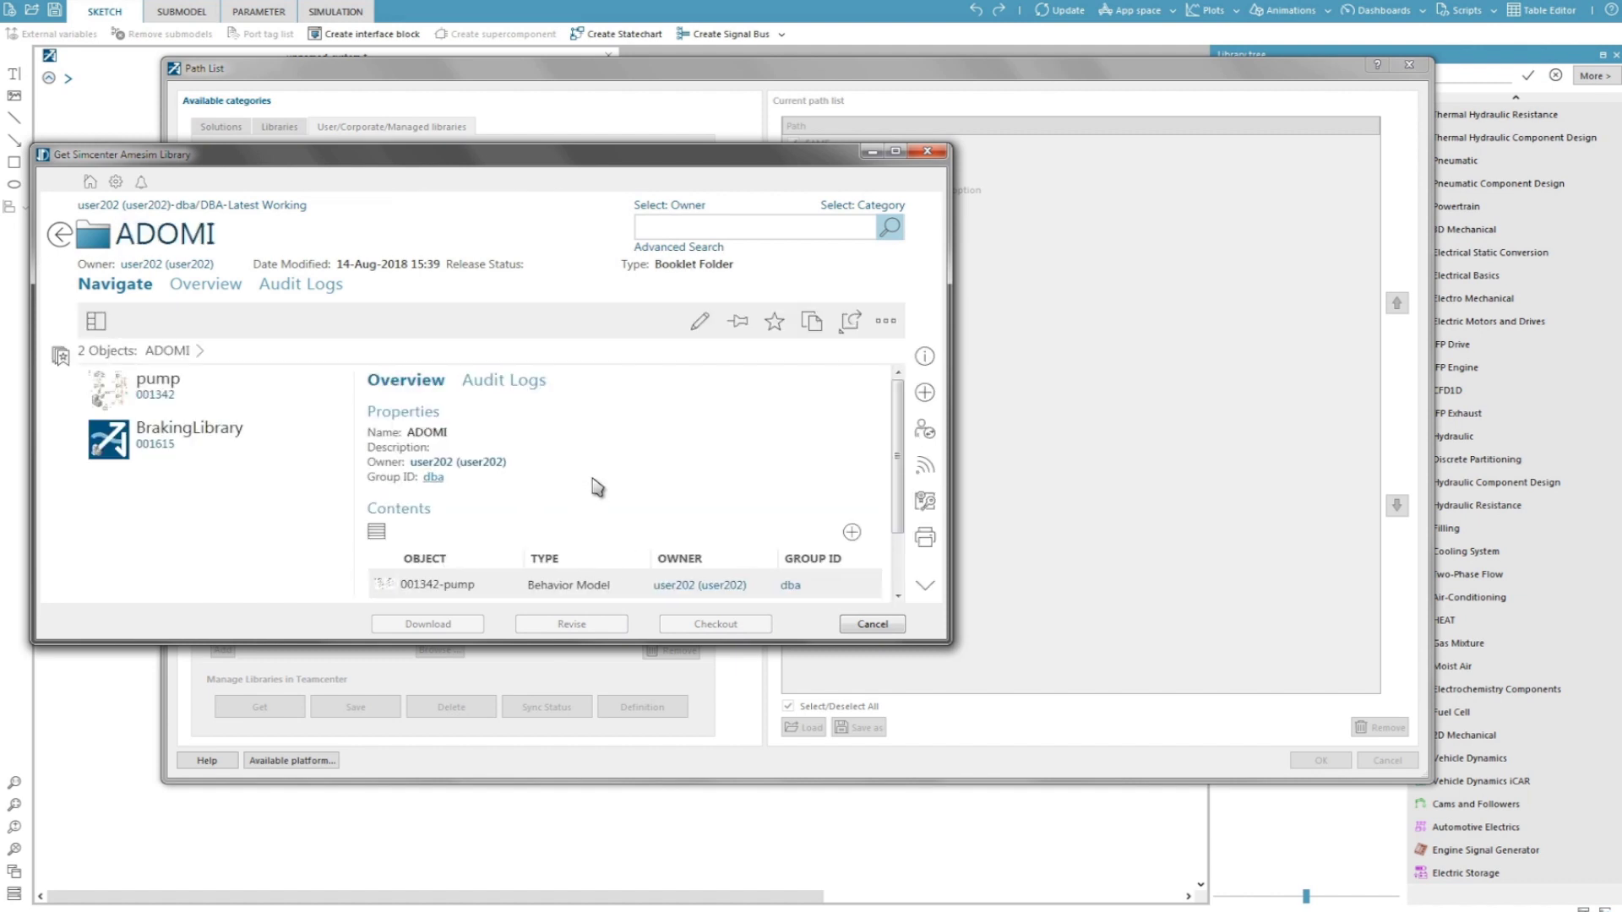
{"action": "left_click", "coordinate": [244, 446]}
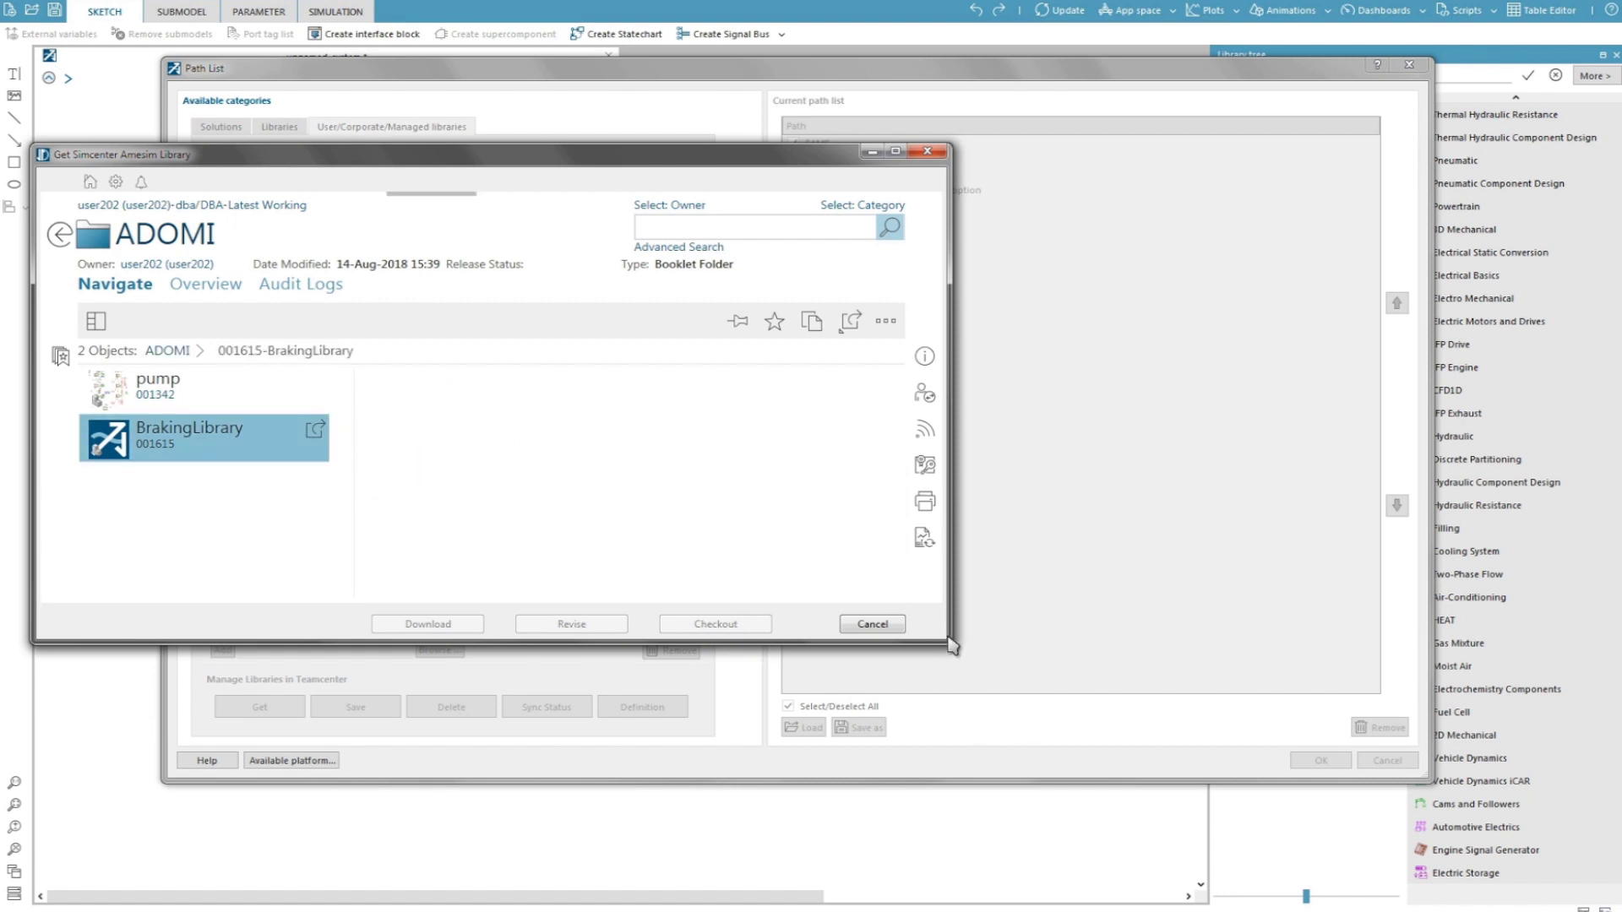
{"action": "left_click_drag", "start_coordinate": [953, 646], "coordinate": [1098, 750]}
{"action": "scroll", "coordinate": [520, 592], "scroll_direction": "down", "scroll_amount": 3}
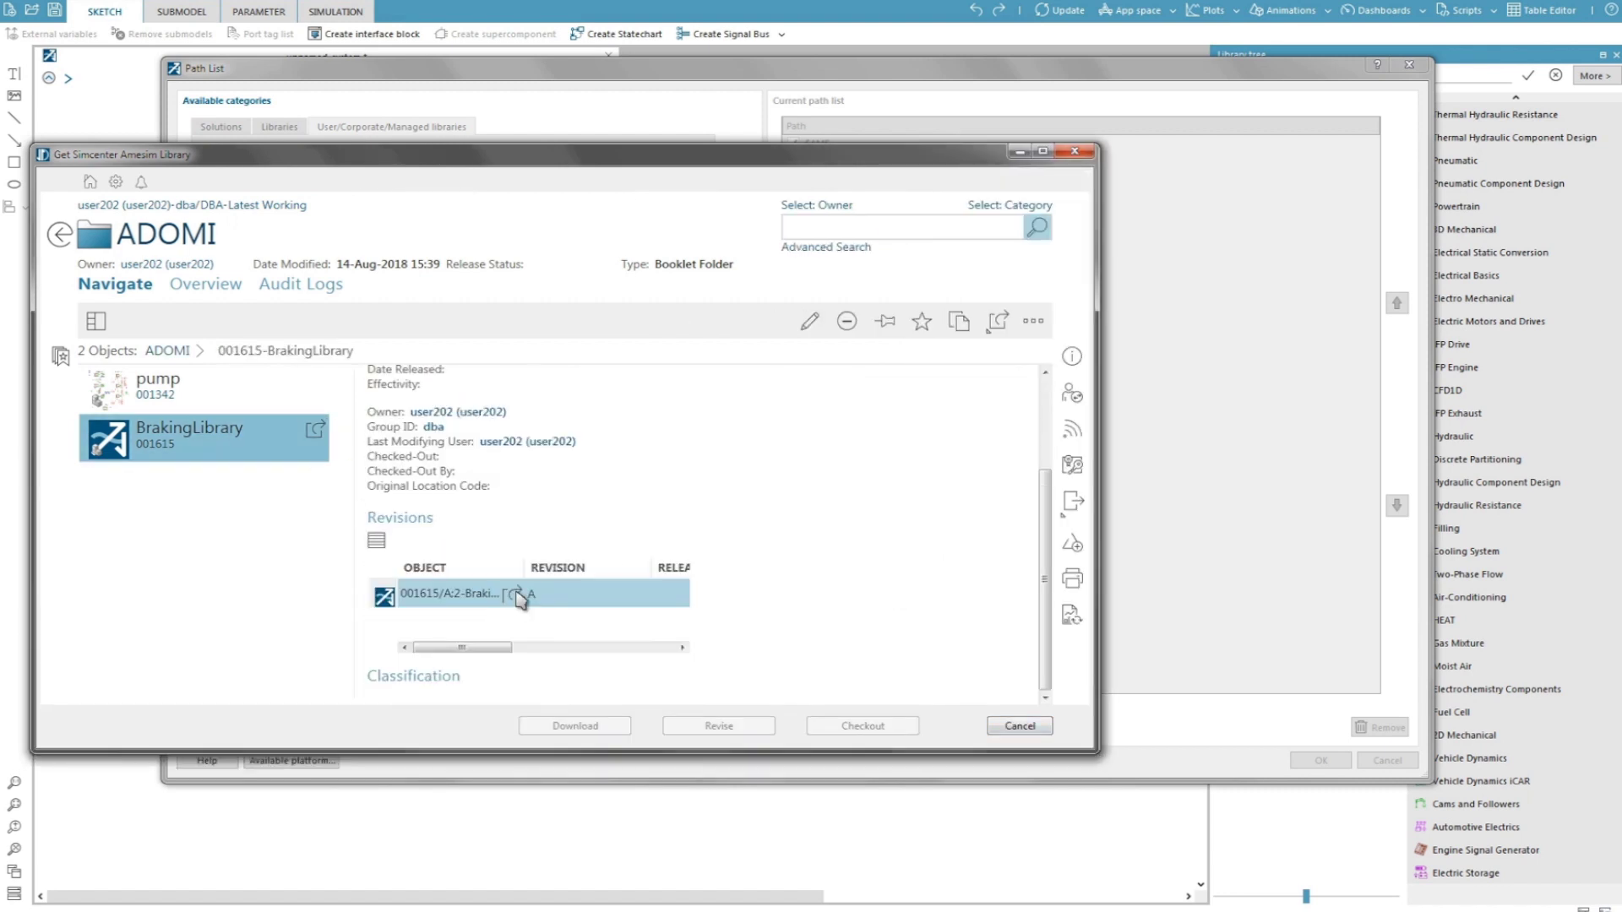
{"action": "double_click", "coordinate": [688, 593]}
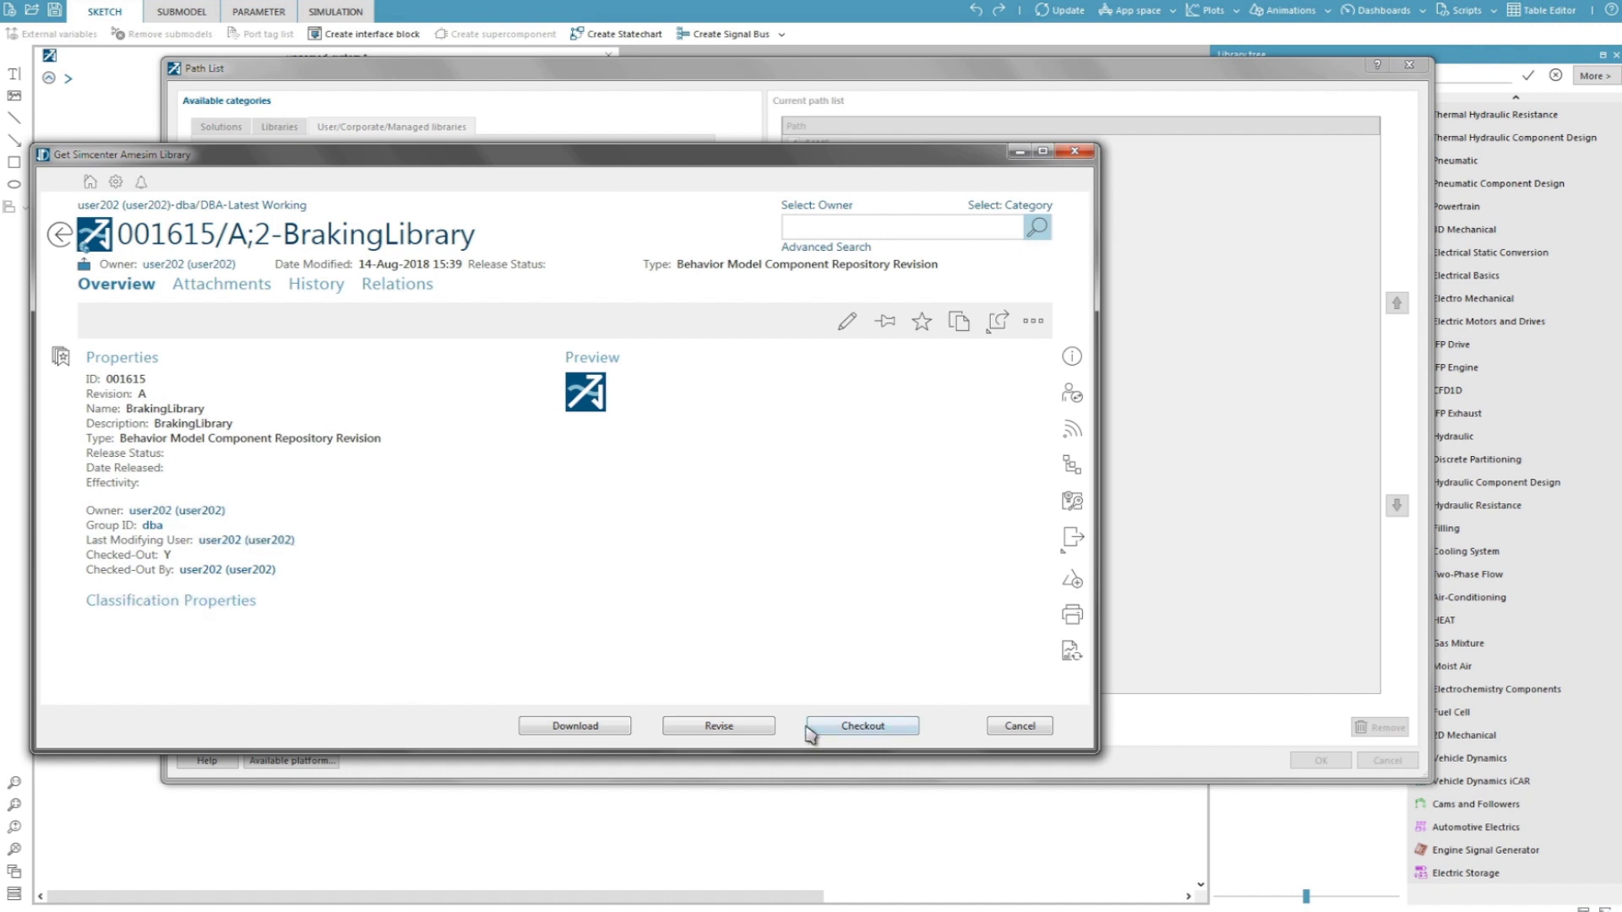
Step: Revise item 001615 BrakingLibrary to revision B with description 'Braking Library version 17'
{"action": "left_click", "coordinate": [719, 727]}
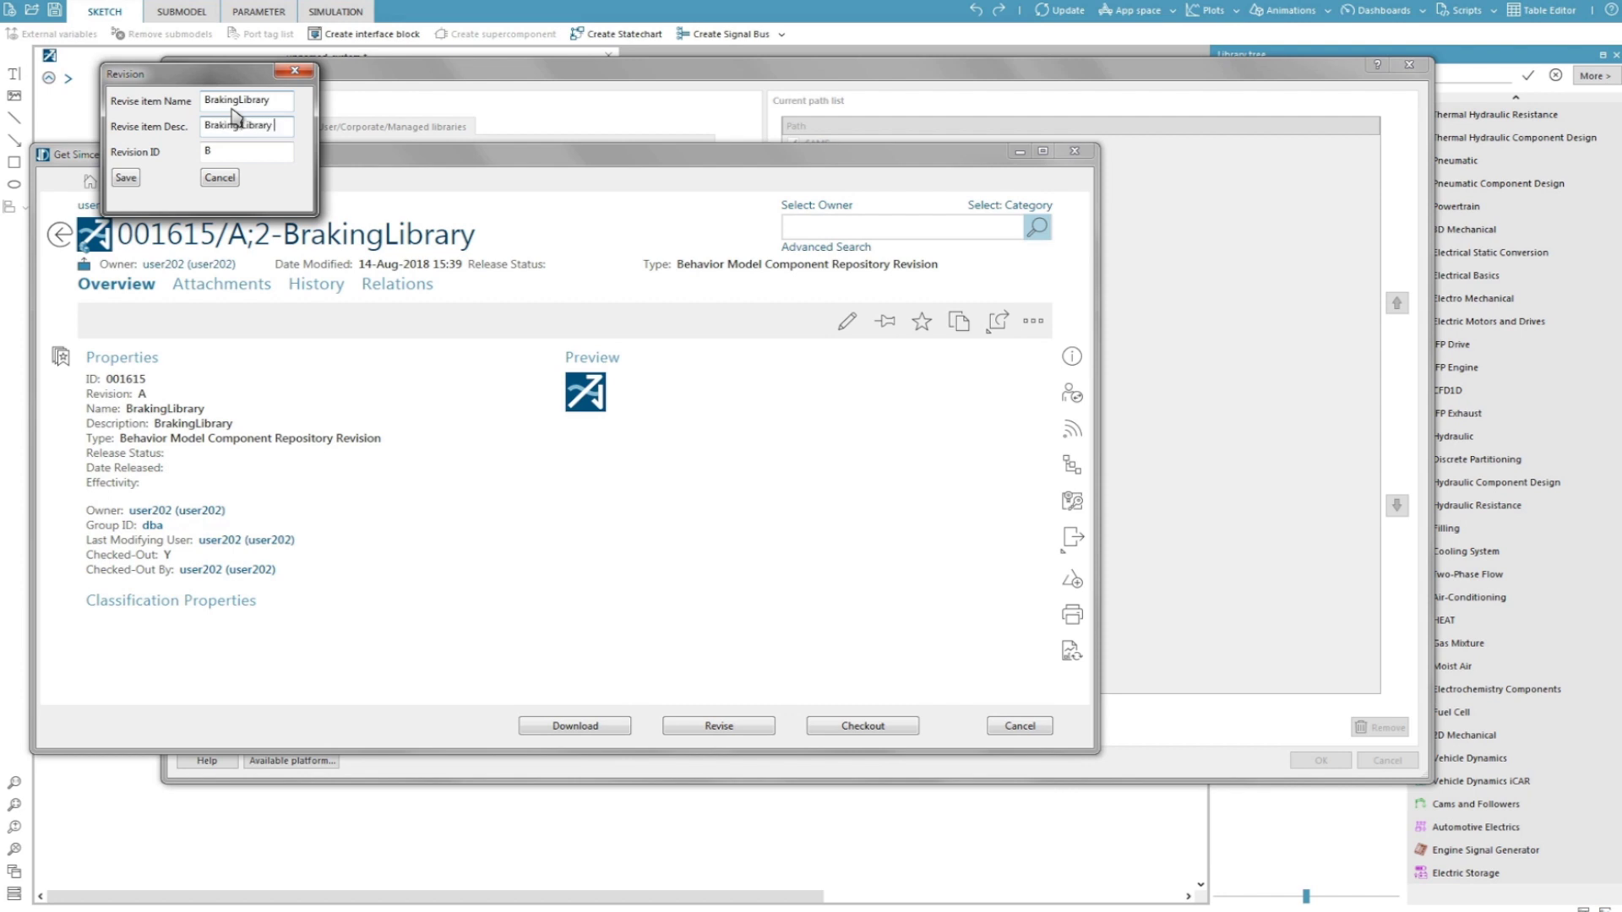
{"action": "type", "text": "rsion 17"}
{"action": "left_click", "coordinate": [123, 180]}
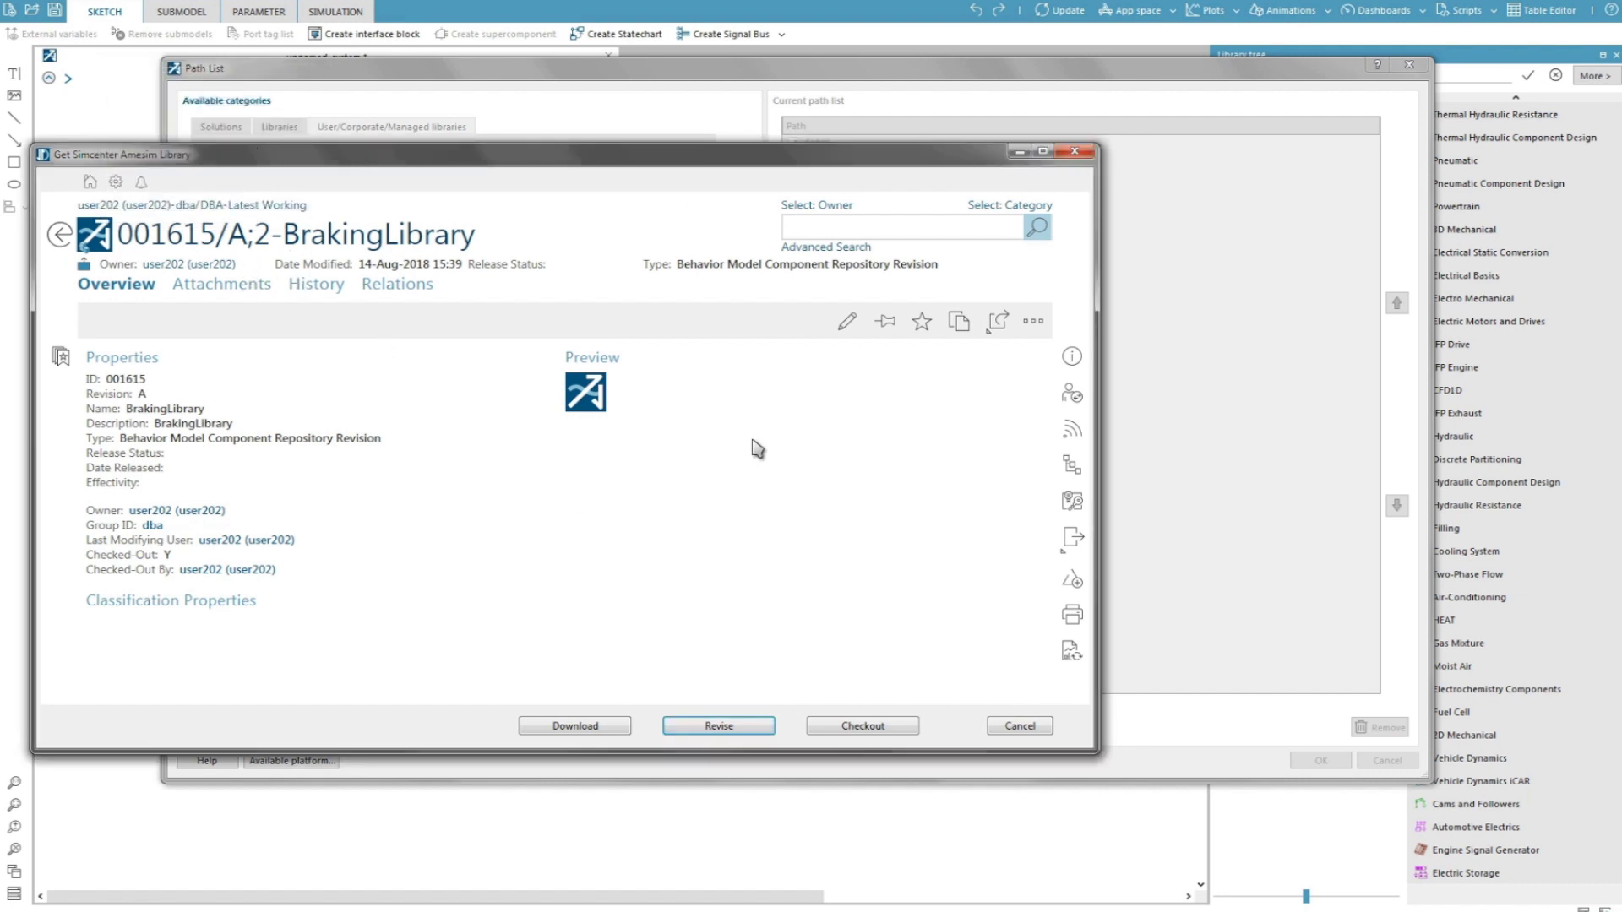
Step: Check out revision B, add the BrakingLibrary_001615_B path, and show its cal, mastercyl and boos components
{"action": "left_click", "coordinate": [863, 726]}
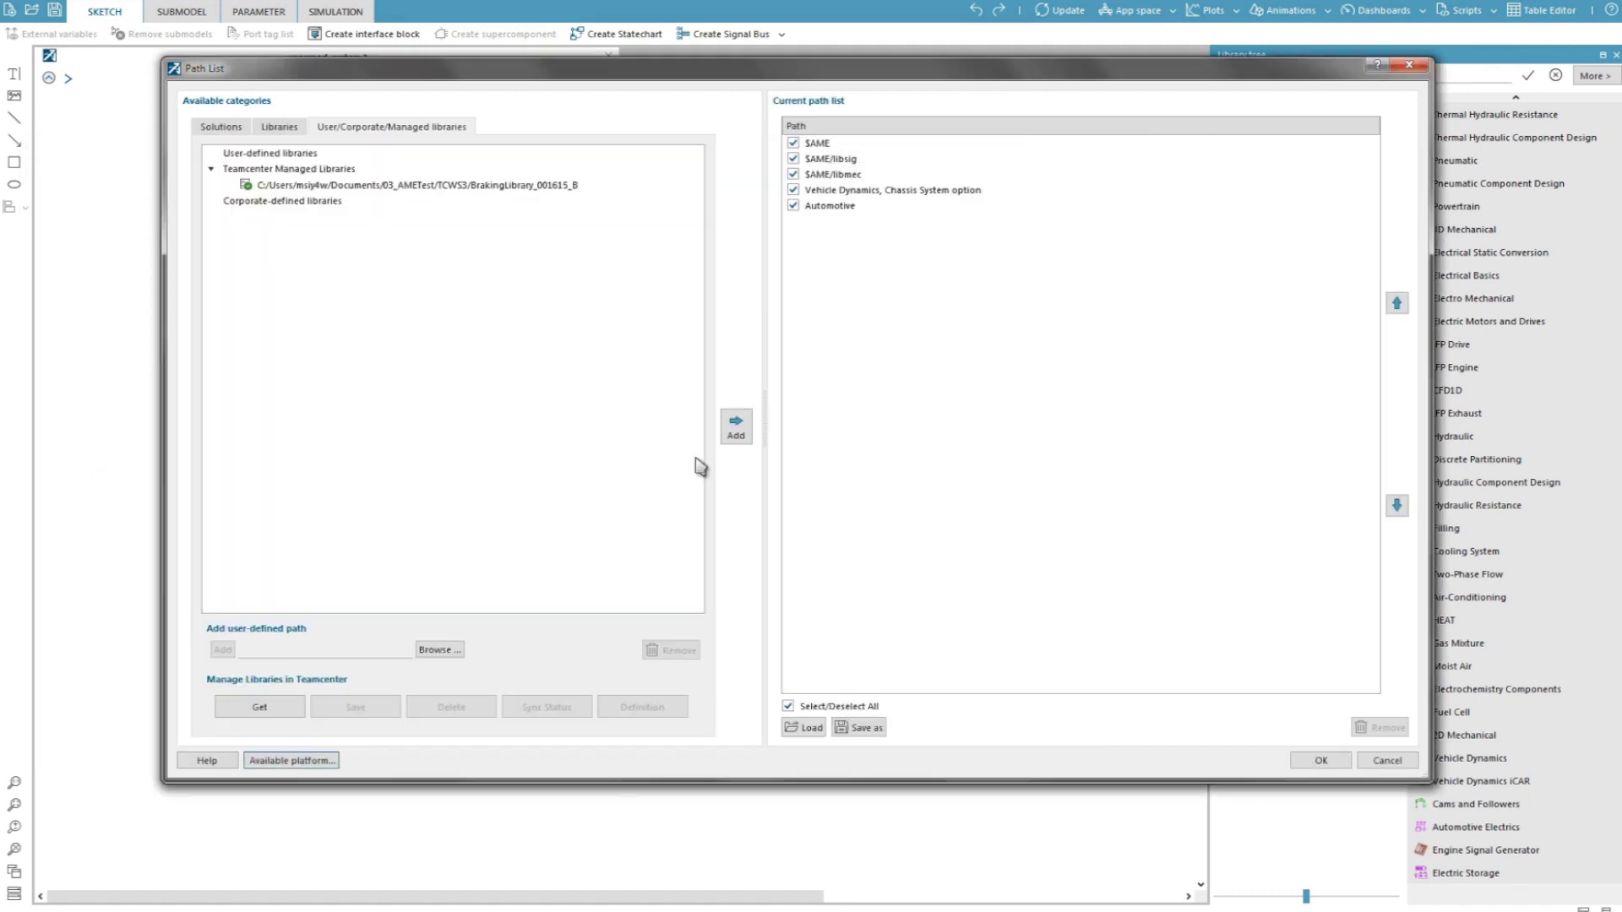
{"action": "left_click", "coordinate": [507, 191]}
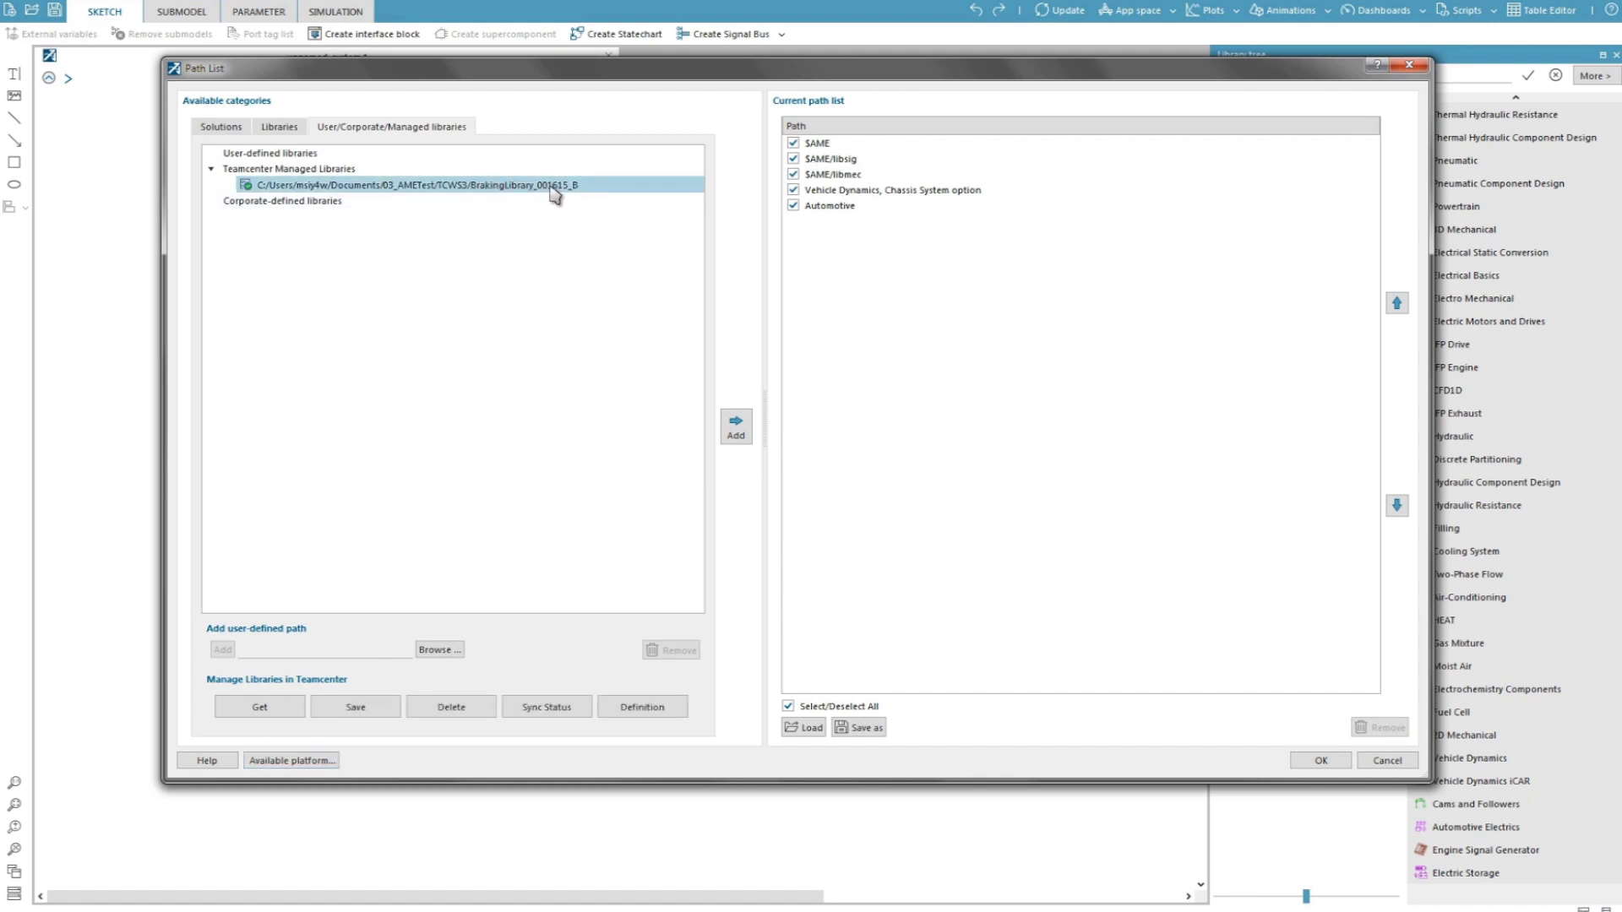
{"action": "left_click", "coordinate": [735, 429]}
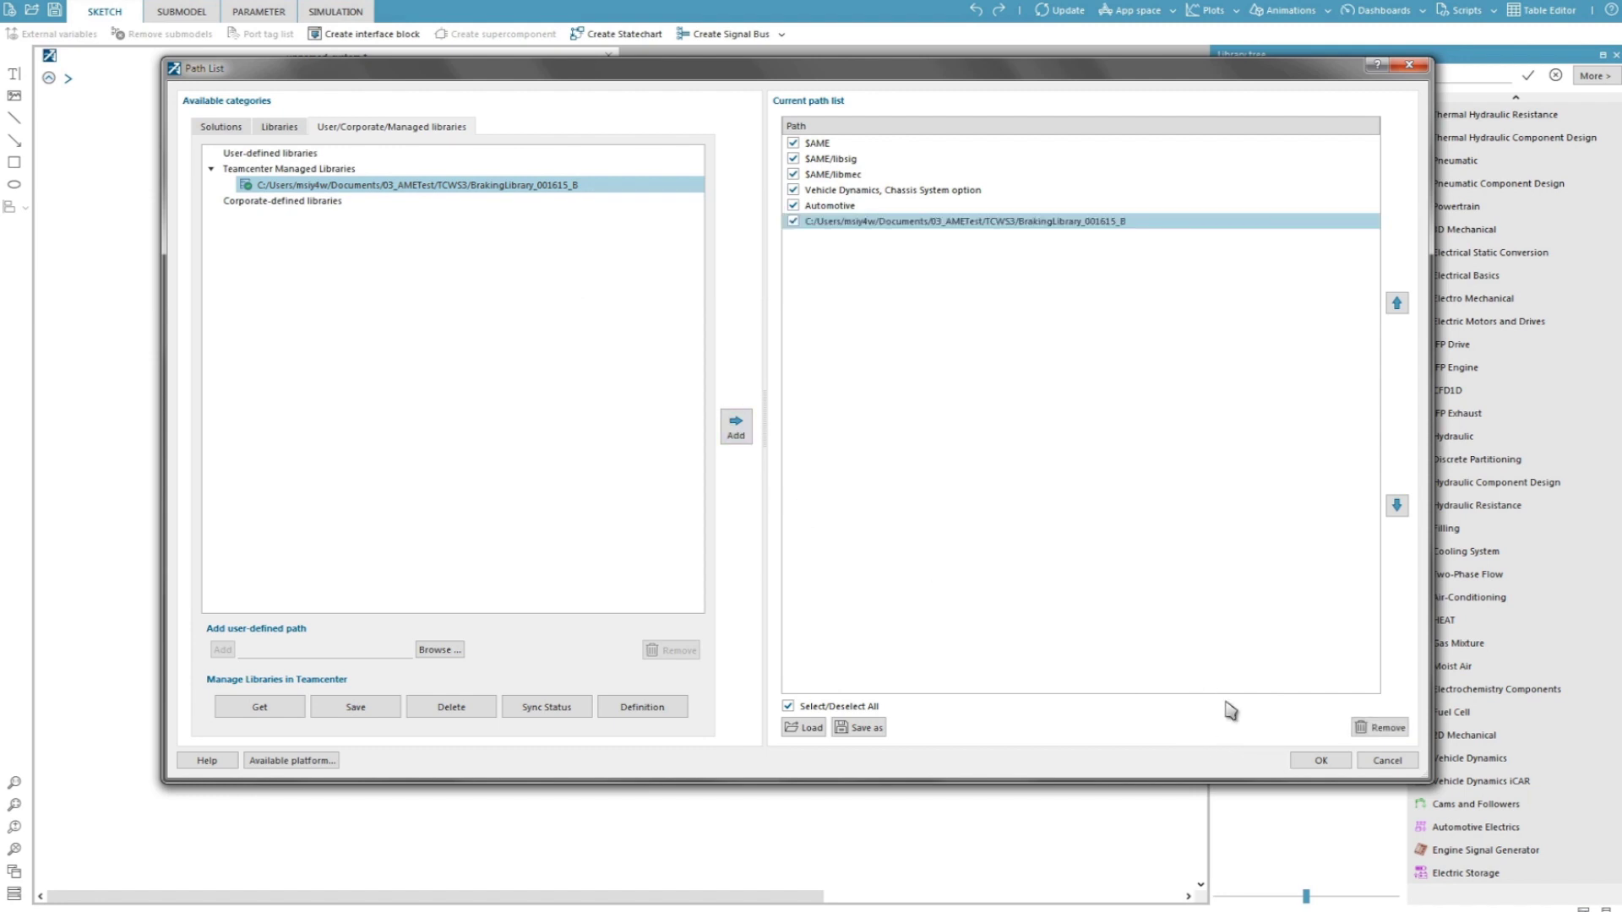
{"action": "left_click", "coordinate": [1320, 760]}
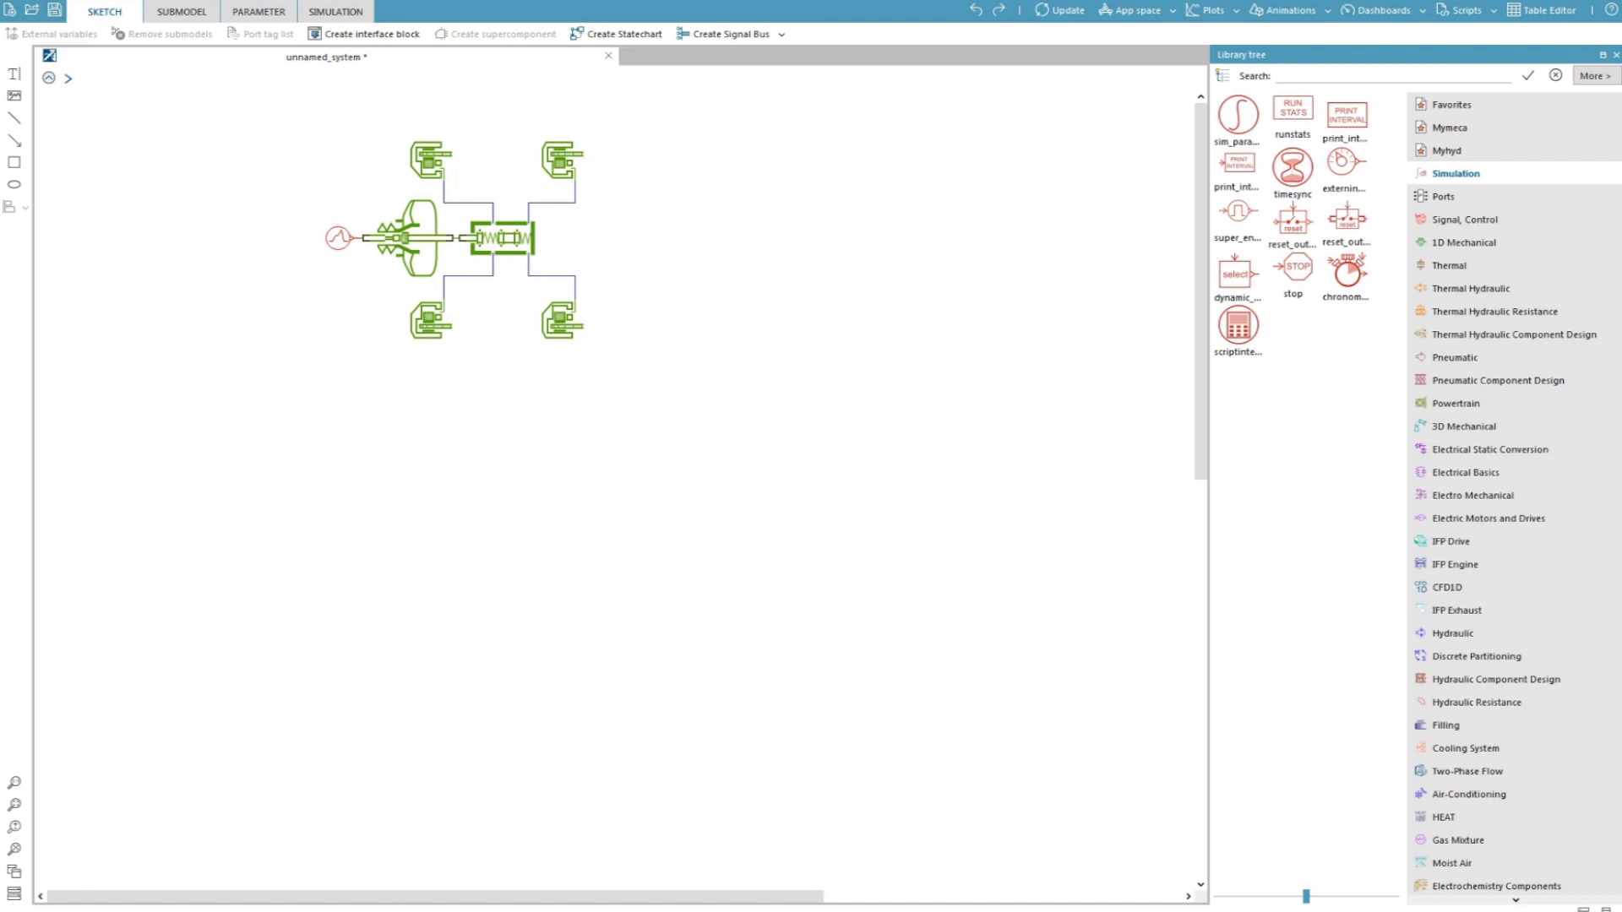
{"action": "scroll", "coordinate": [1428, 837], "scroll_direction": "down", "scroll_amount": 3}
{"action": "left_click", "coordinate": [1453, 873]}
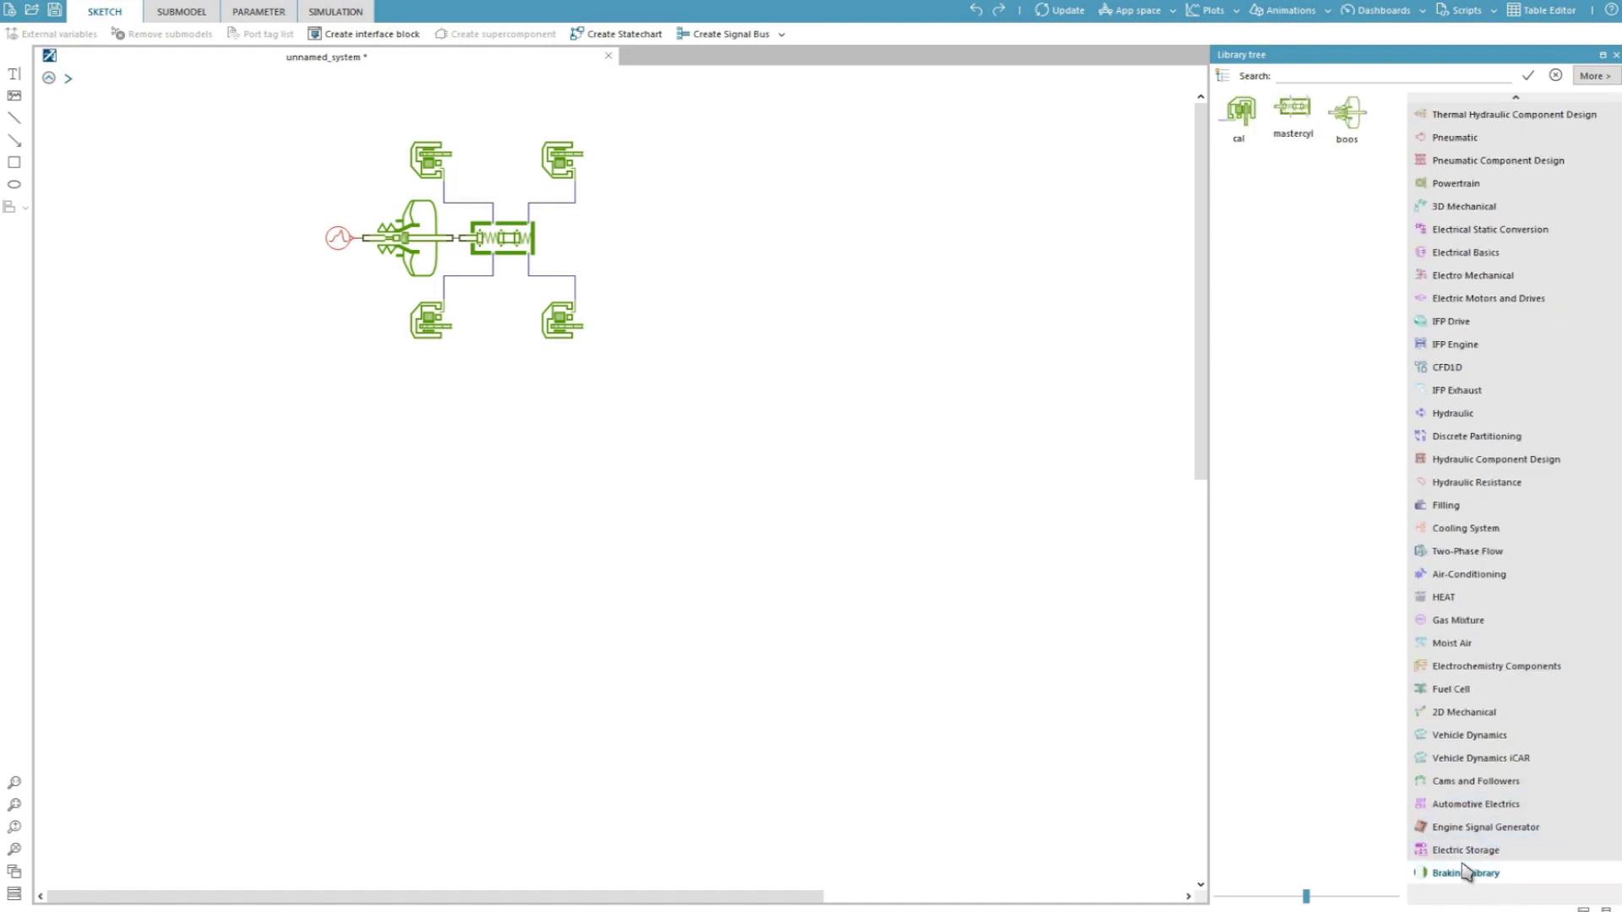
Step: Run the Library update assistant with all-level supercomponent updates, overwriting BOOS, CAL and MCYL without backups
{"action": "left_click", "coordinate": [342, 5]}
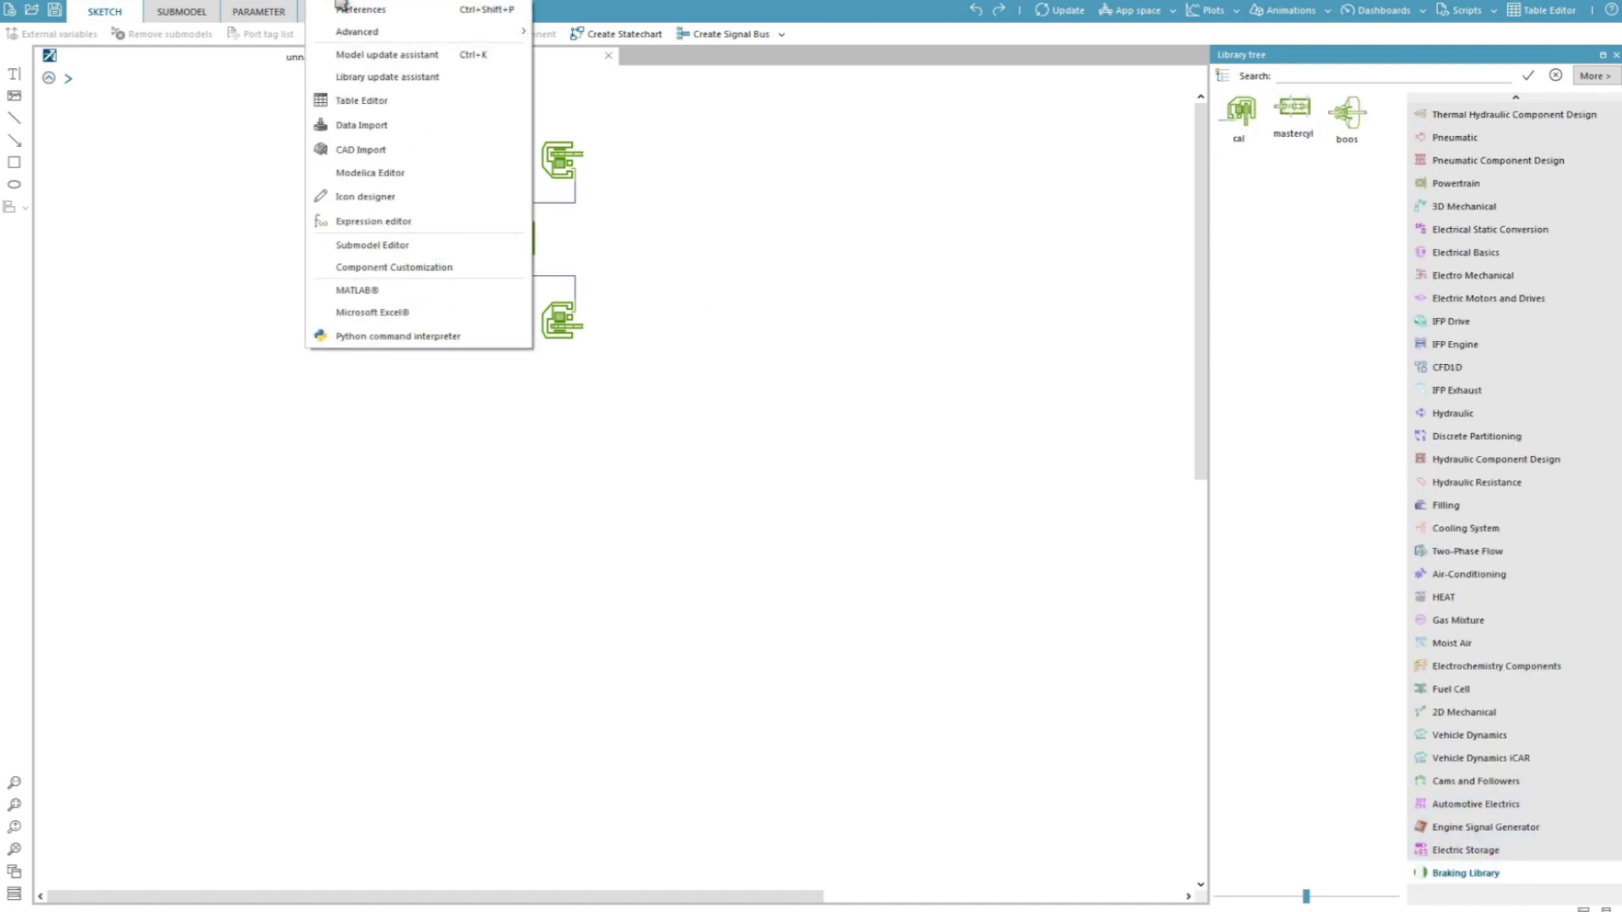
{"action": "left_click", "coordinate": [454, 88]}
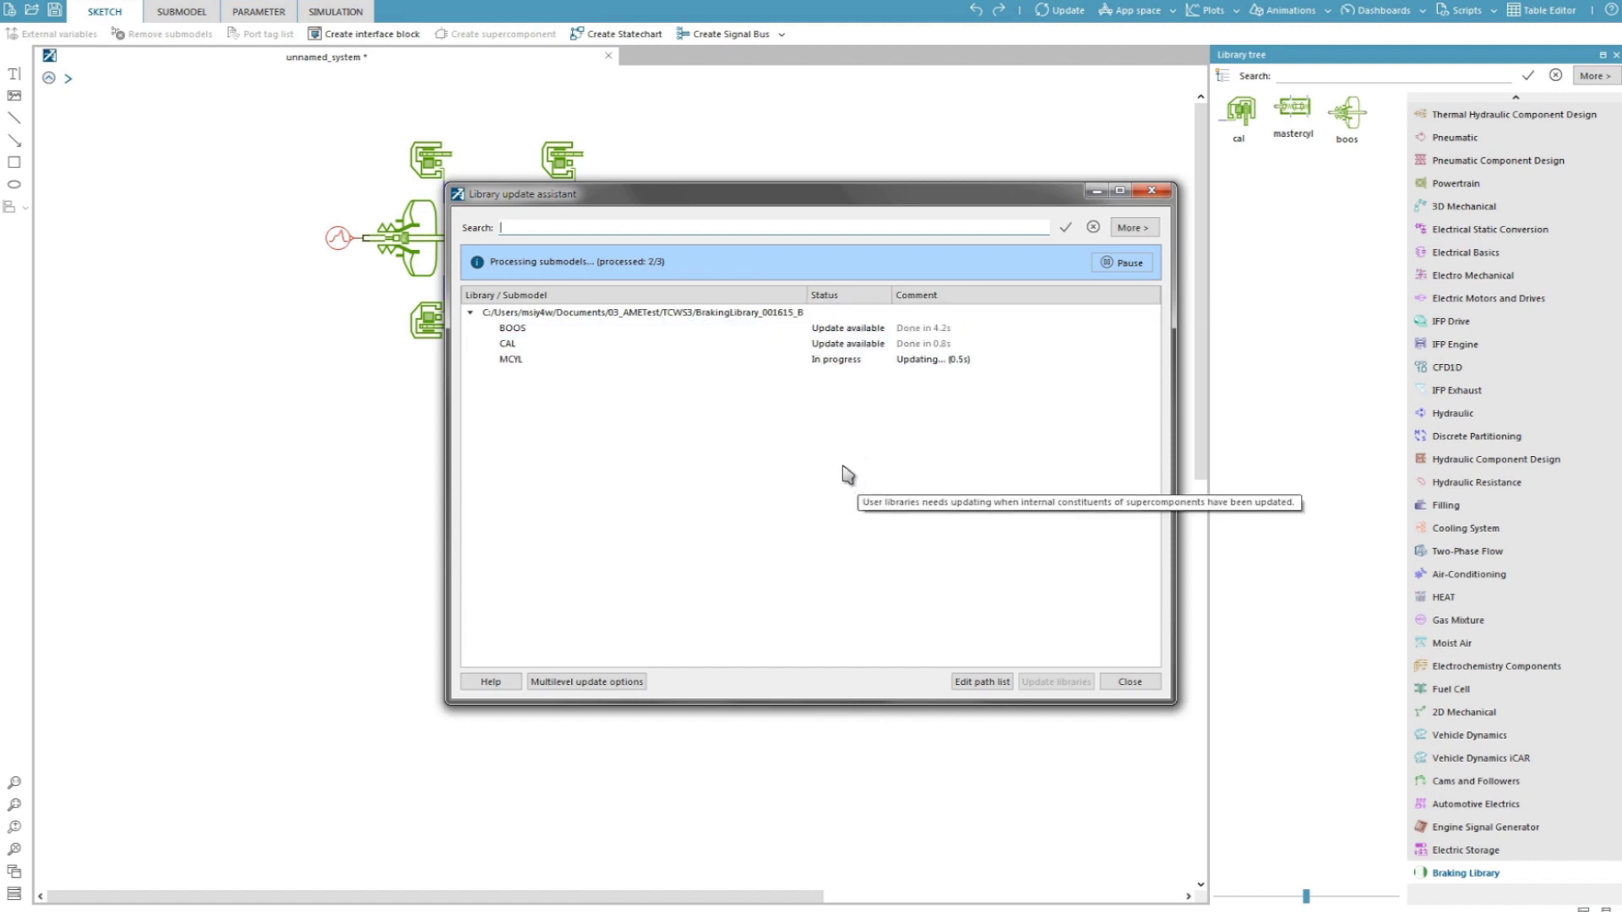
{"action": "left_click", "coordinate": [607, 684]}
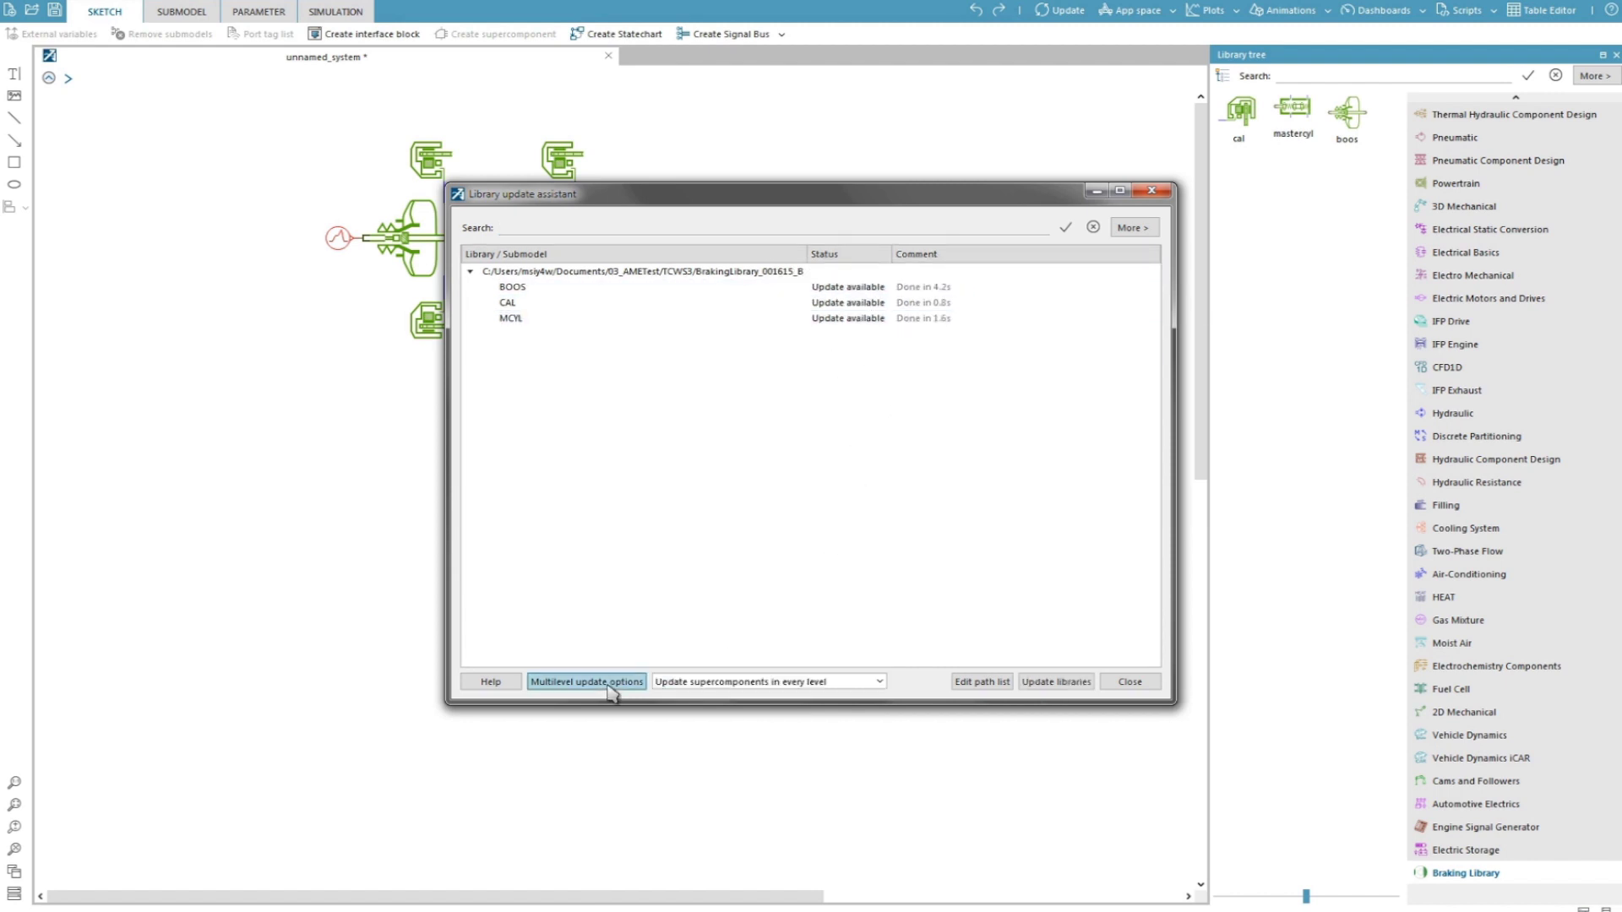
{"action": "left_click", "coordinate": [881, 683]}
{"action": "left_click", "coordinate": [912, 686]}
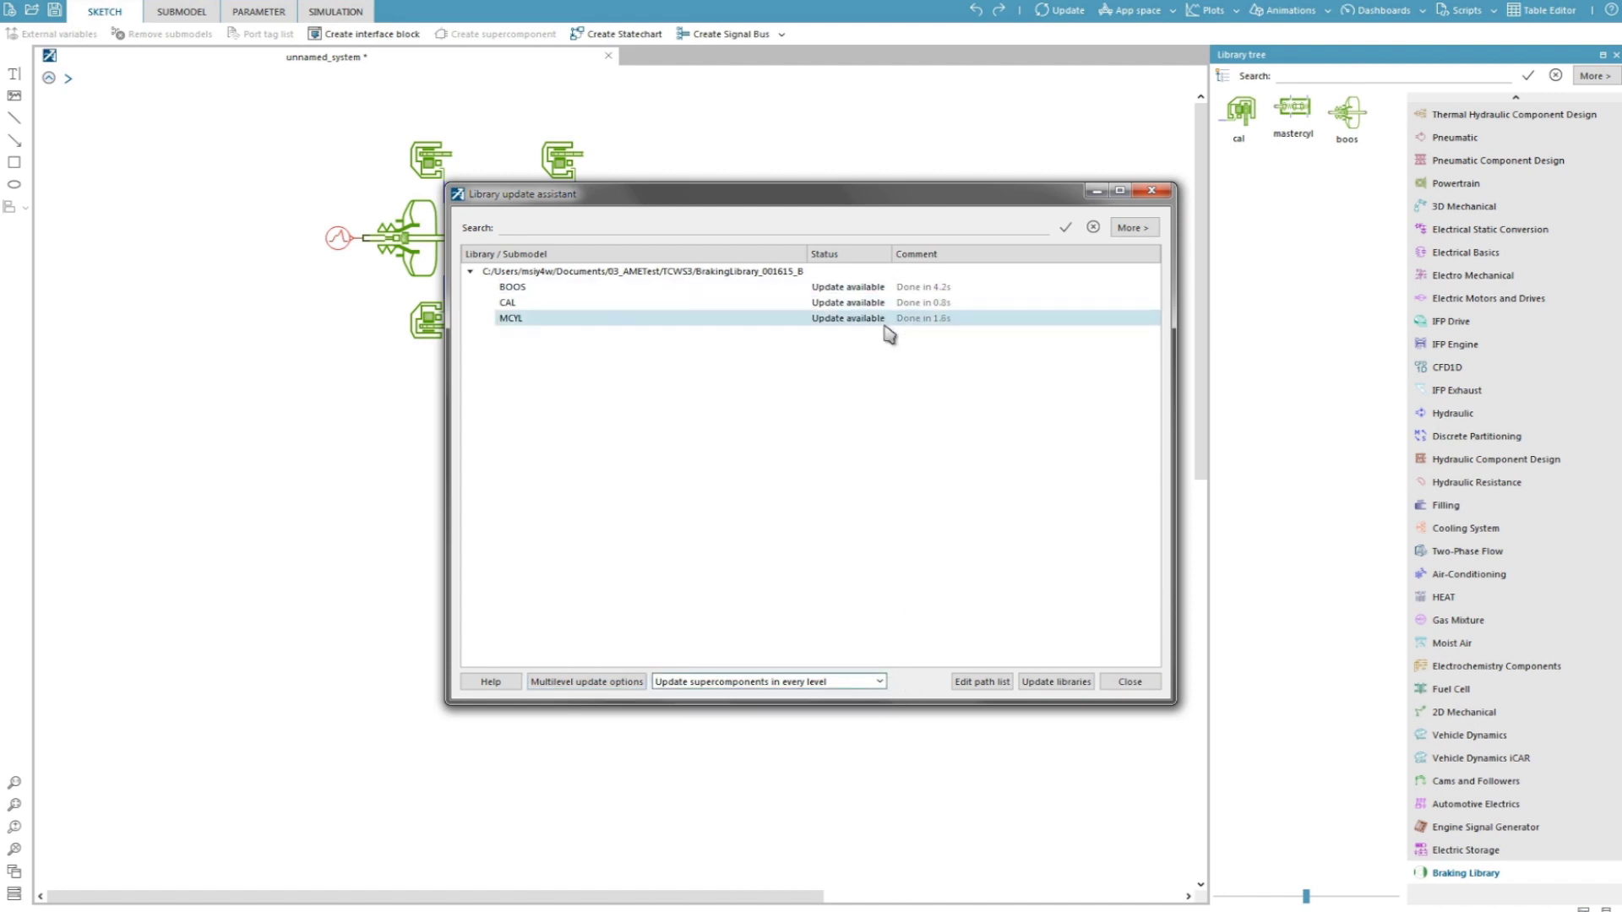
{"action": "left_click", "coordinate": [1047, 681]}
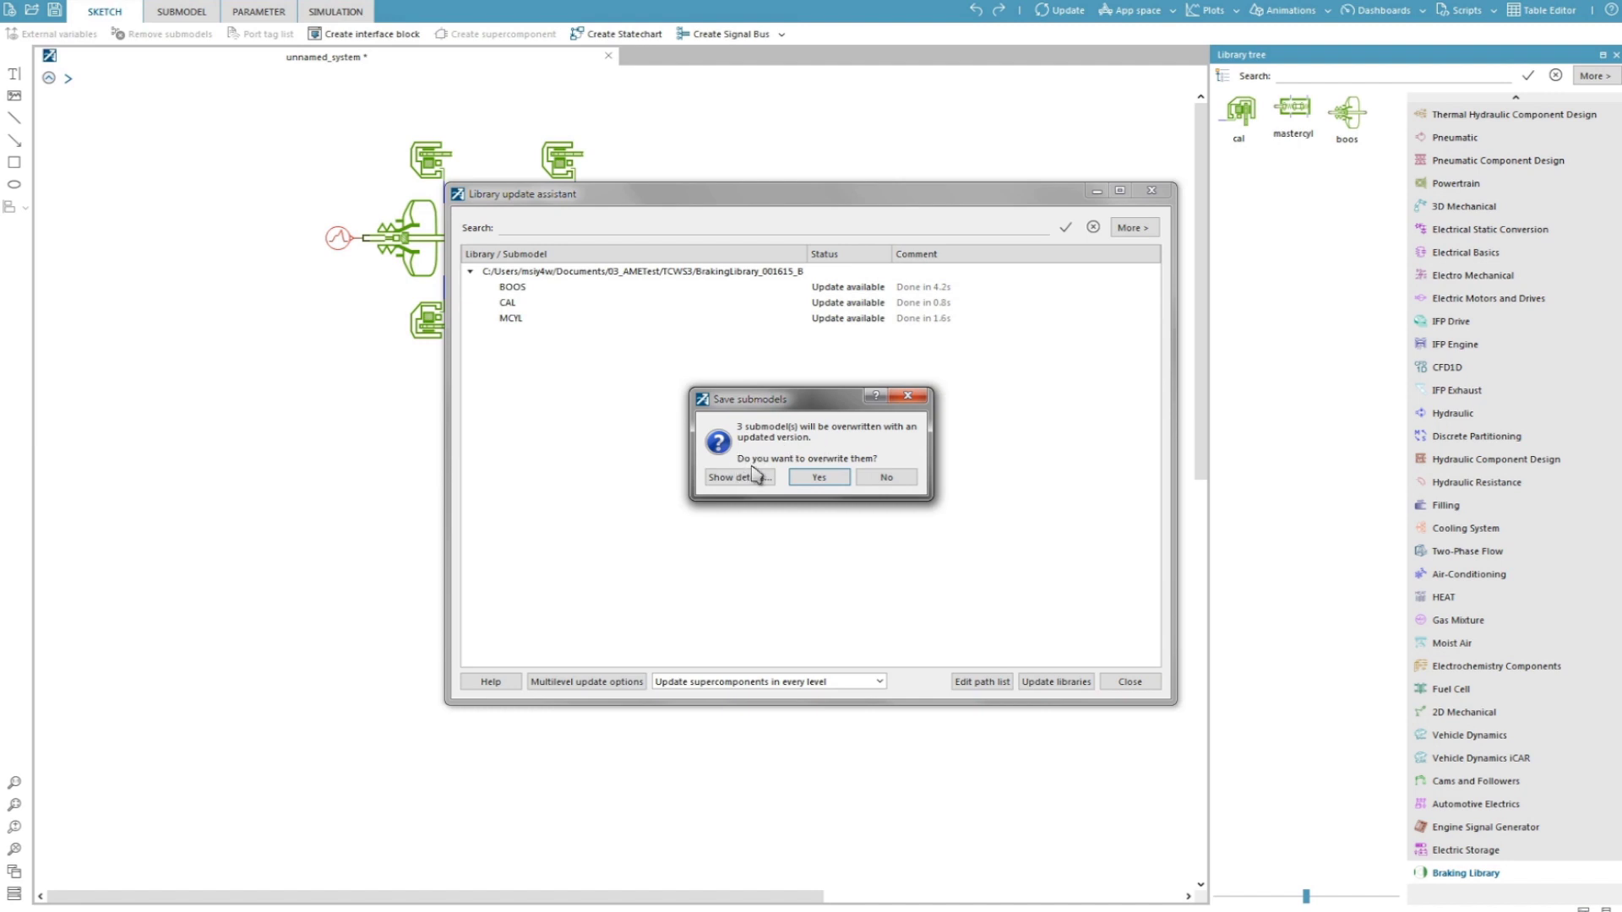
{"action": "left_click", "coordinate": [829, 480]}
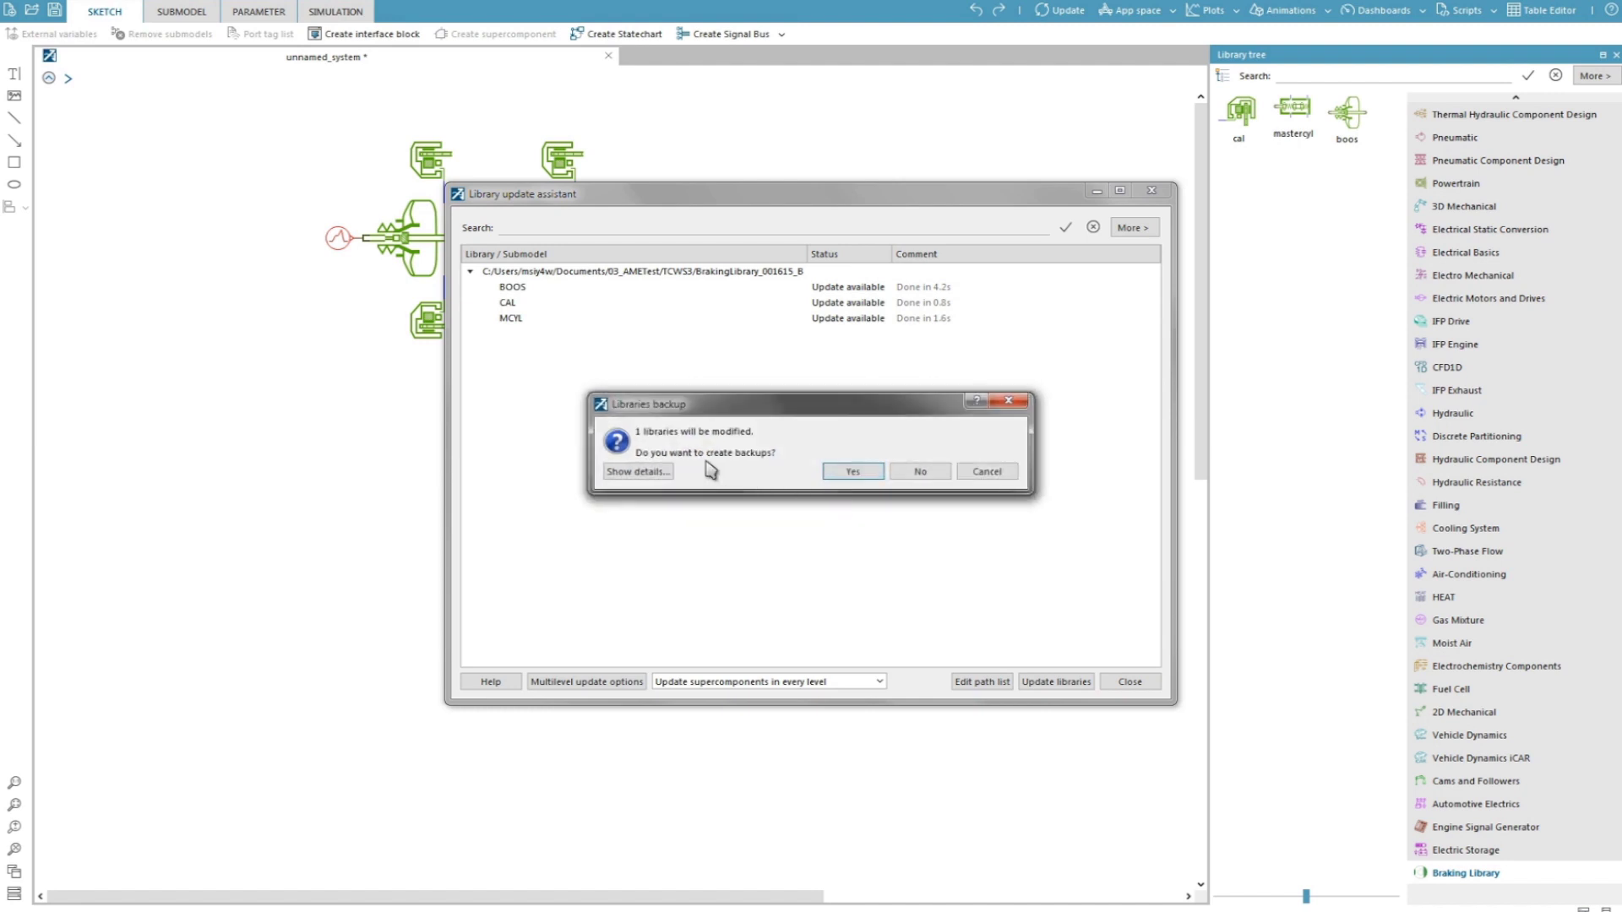
{"action": "left_click", "coordinate": [921, 472]}
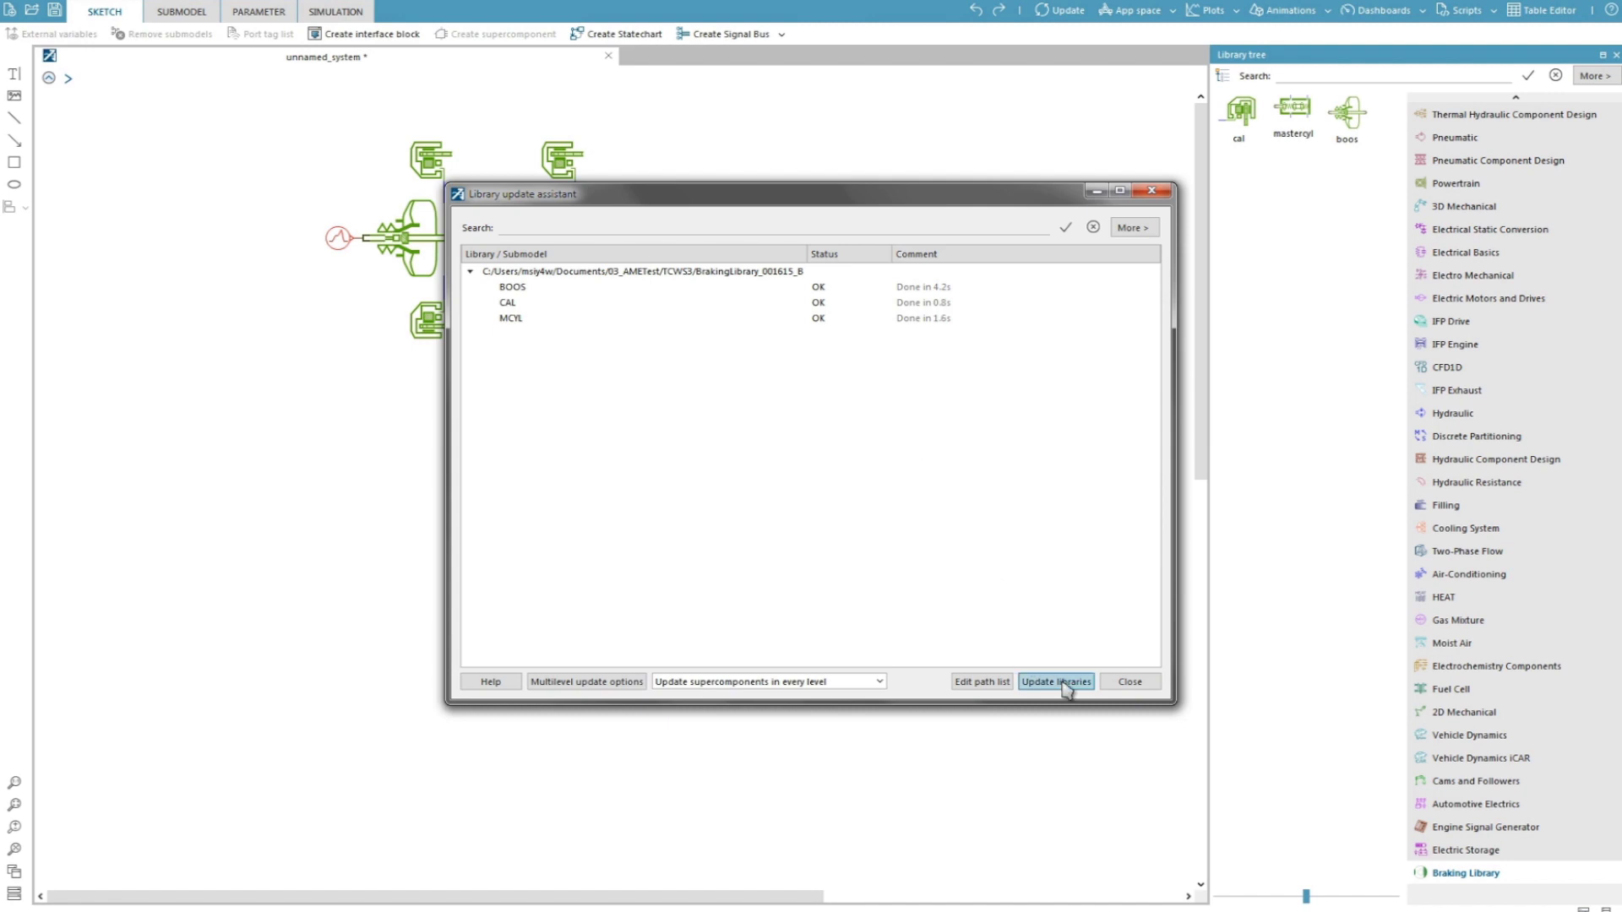
{"action": "left_click", "coordinate": [1131, 682]}
{"action": "left_click", "coordinate": [115, 5]}
Step: Select the BrakingLibrary_001615_B path under Teamcenter Managed Libraries and refresh its sync status
{"action": "left_click", "coordinate": [119, 13]}
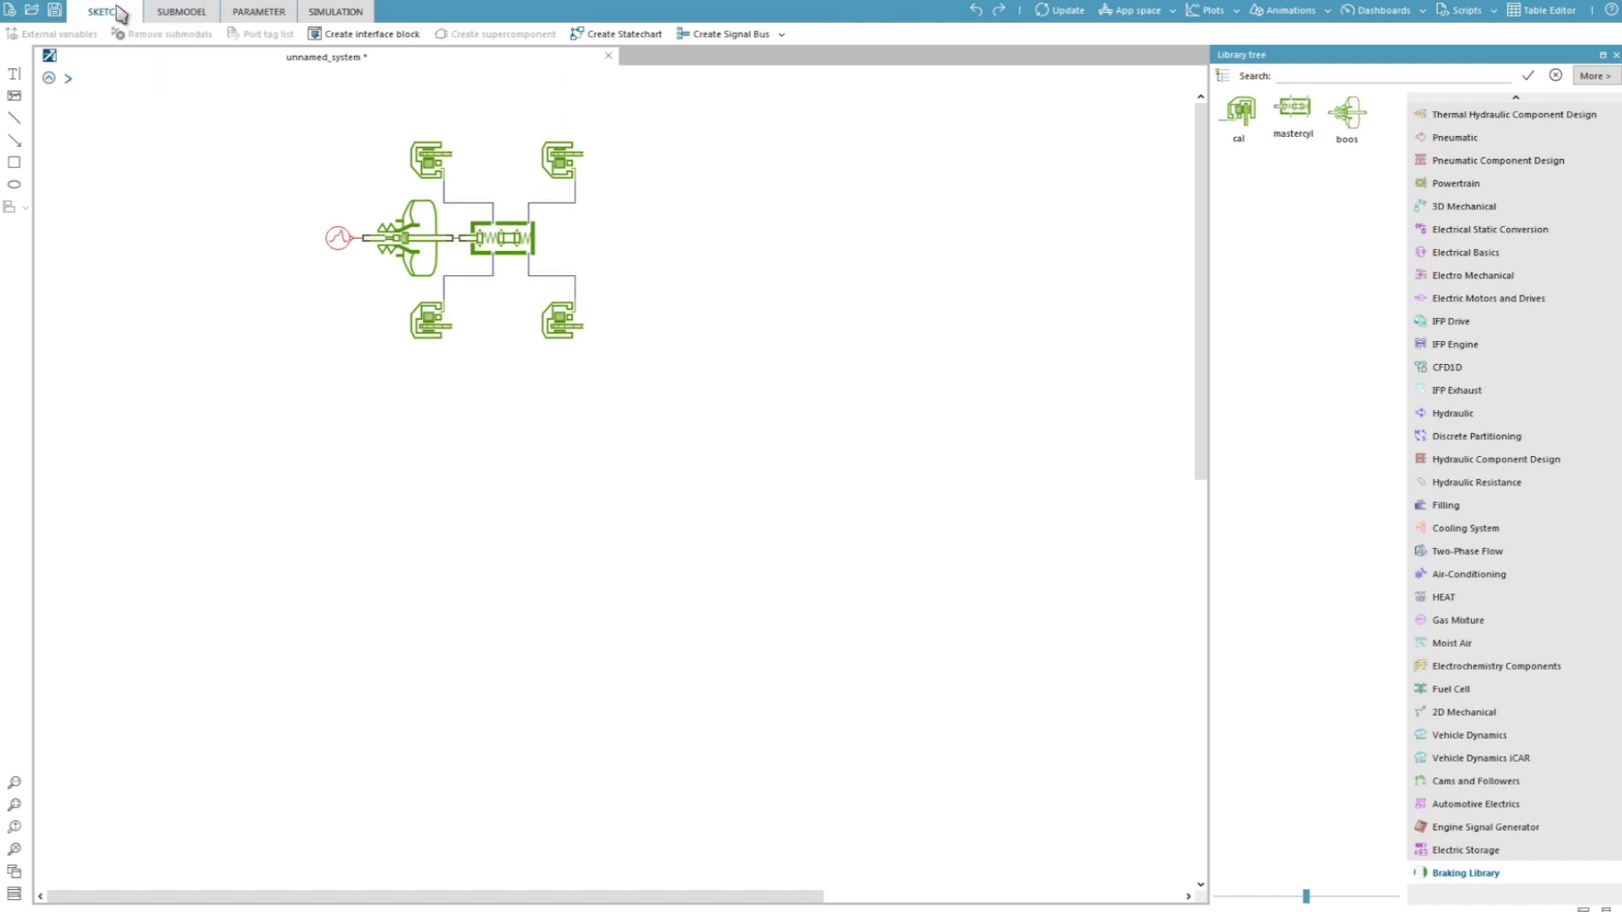
{"action": "left_click", "coordinate": [368, 126]}
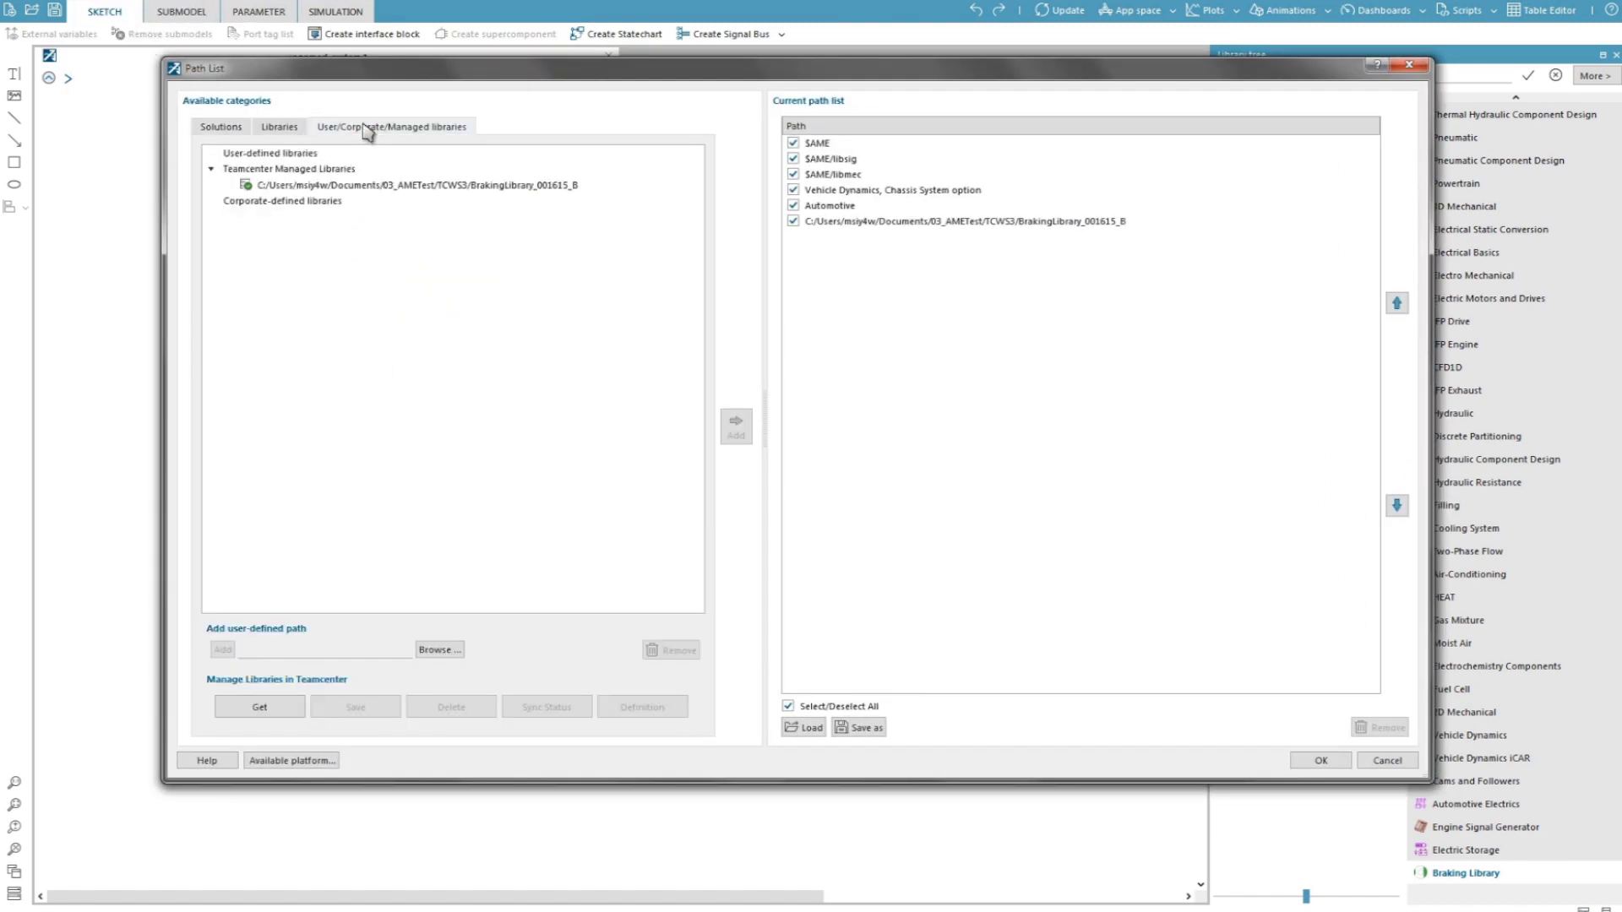
{"action": "left_click", "coordinate": [399, 185]}
{"action": "left_click", "coordinate": [545, 710]}
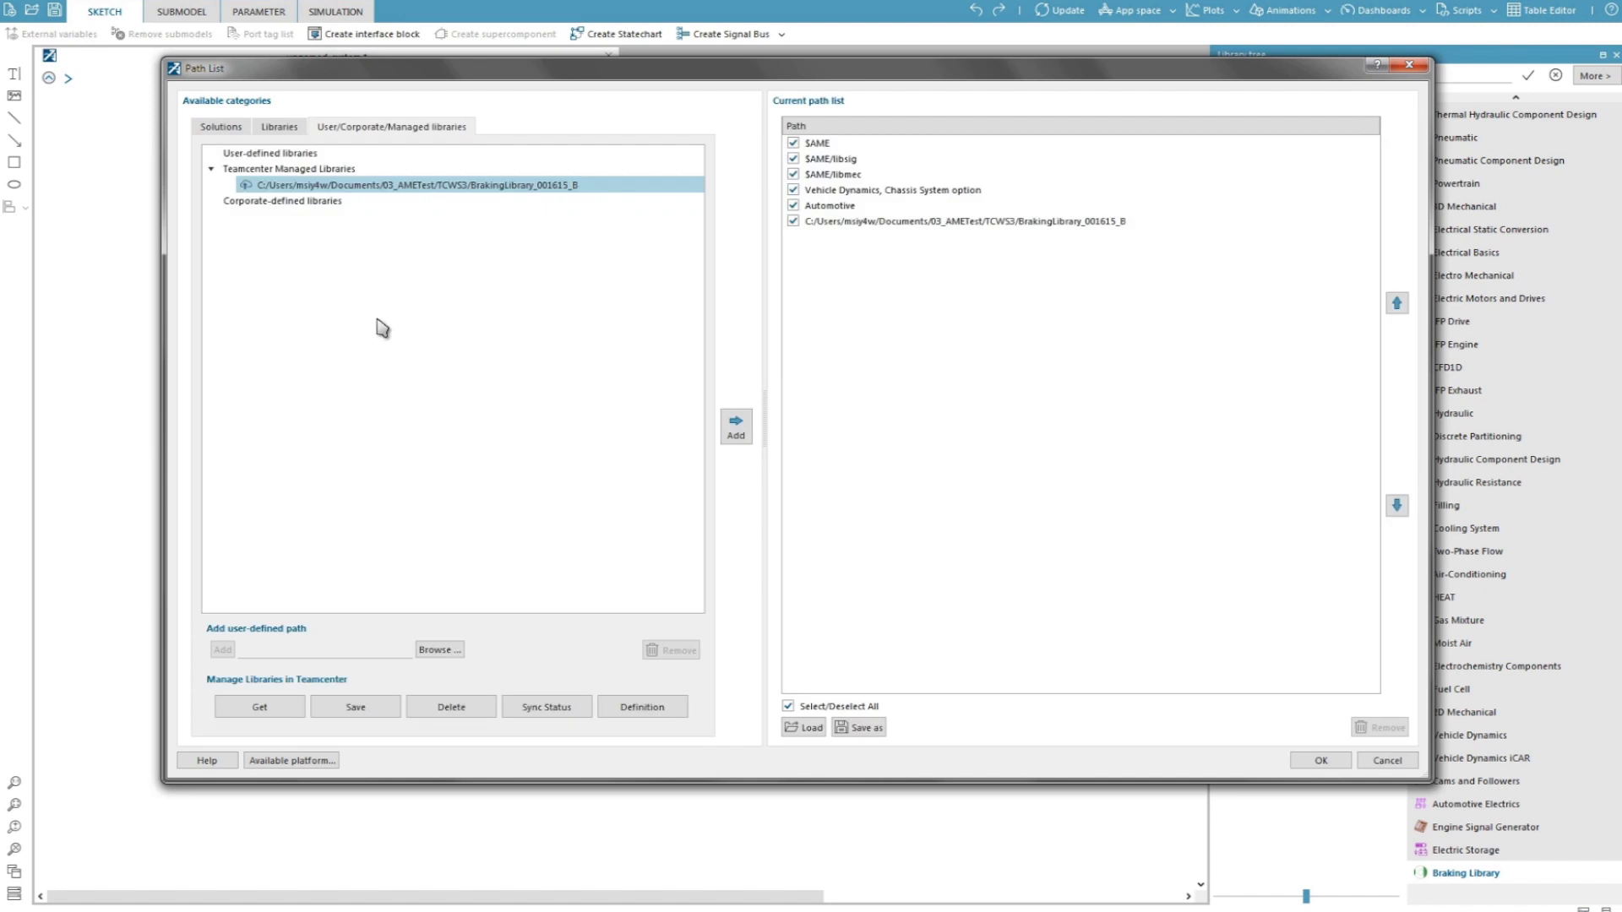
{"action": "mouse_move", "coordinate": [246, 188]}
Step: Check in the BrakingLibrary_001615_B path and reselect it to confirm revision B details
{"action": "right_click", "coordinate": [475, 187]}
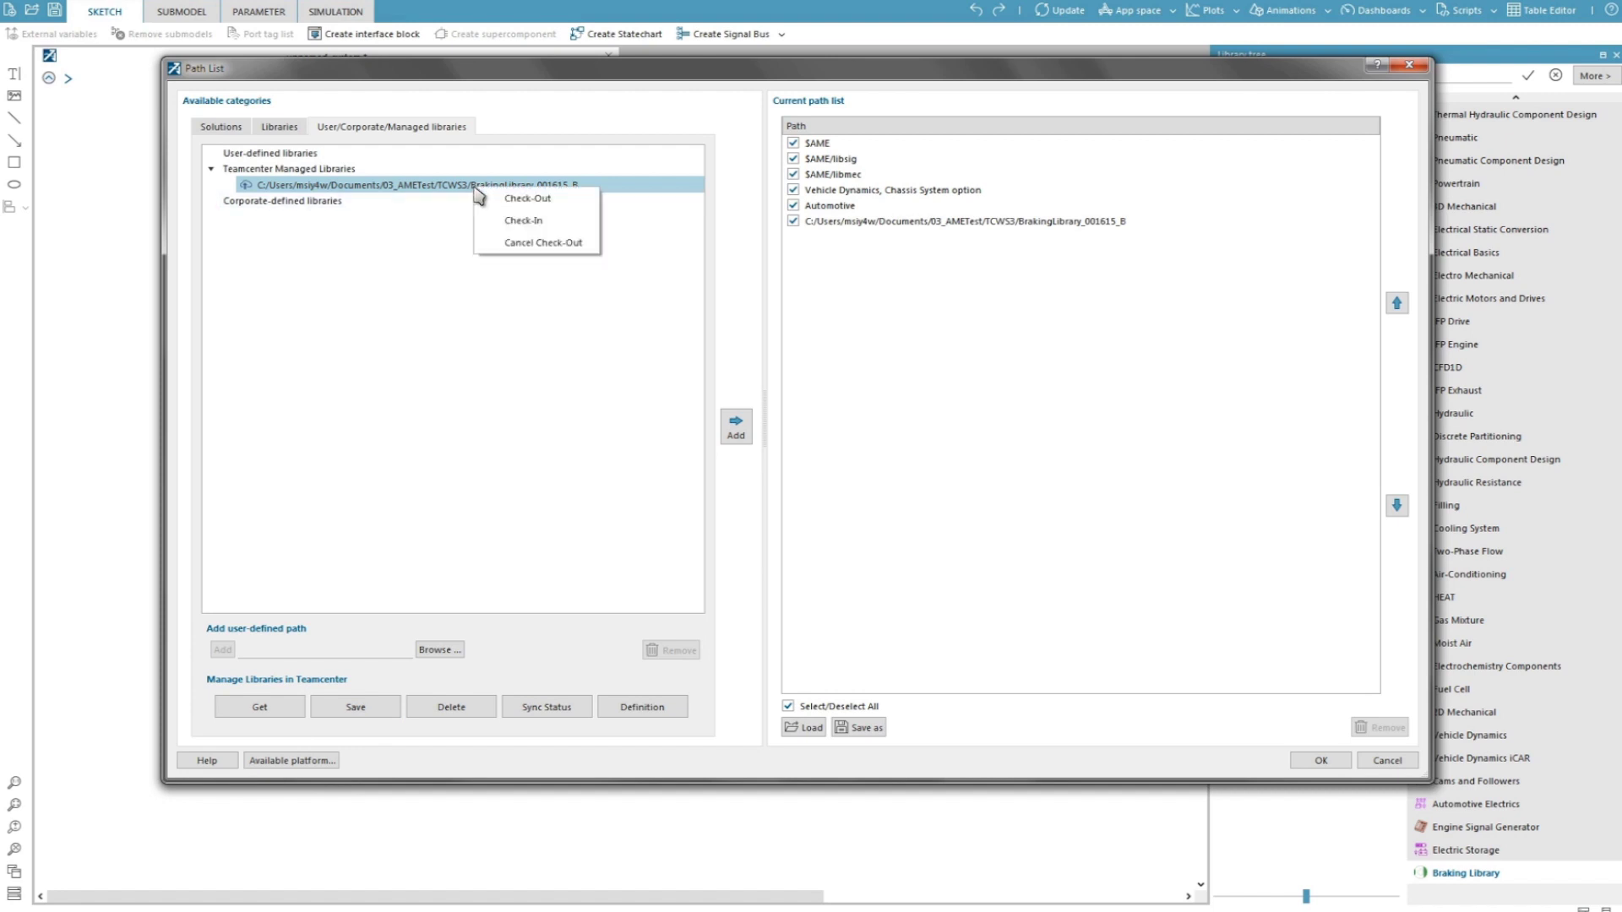
{"action": "left_click", "coordinate": [571, 234]}
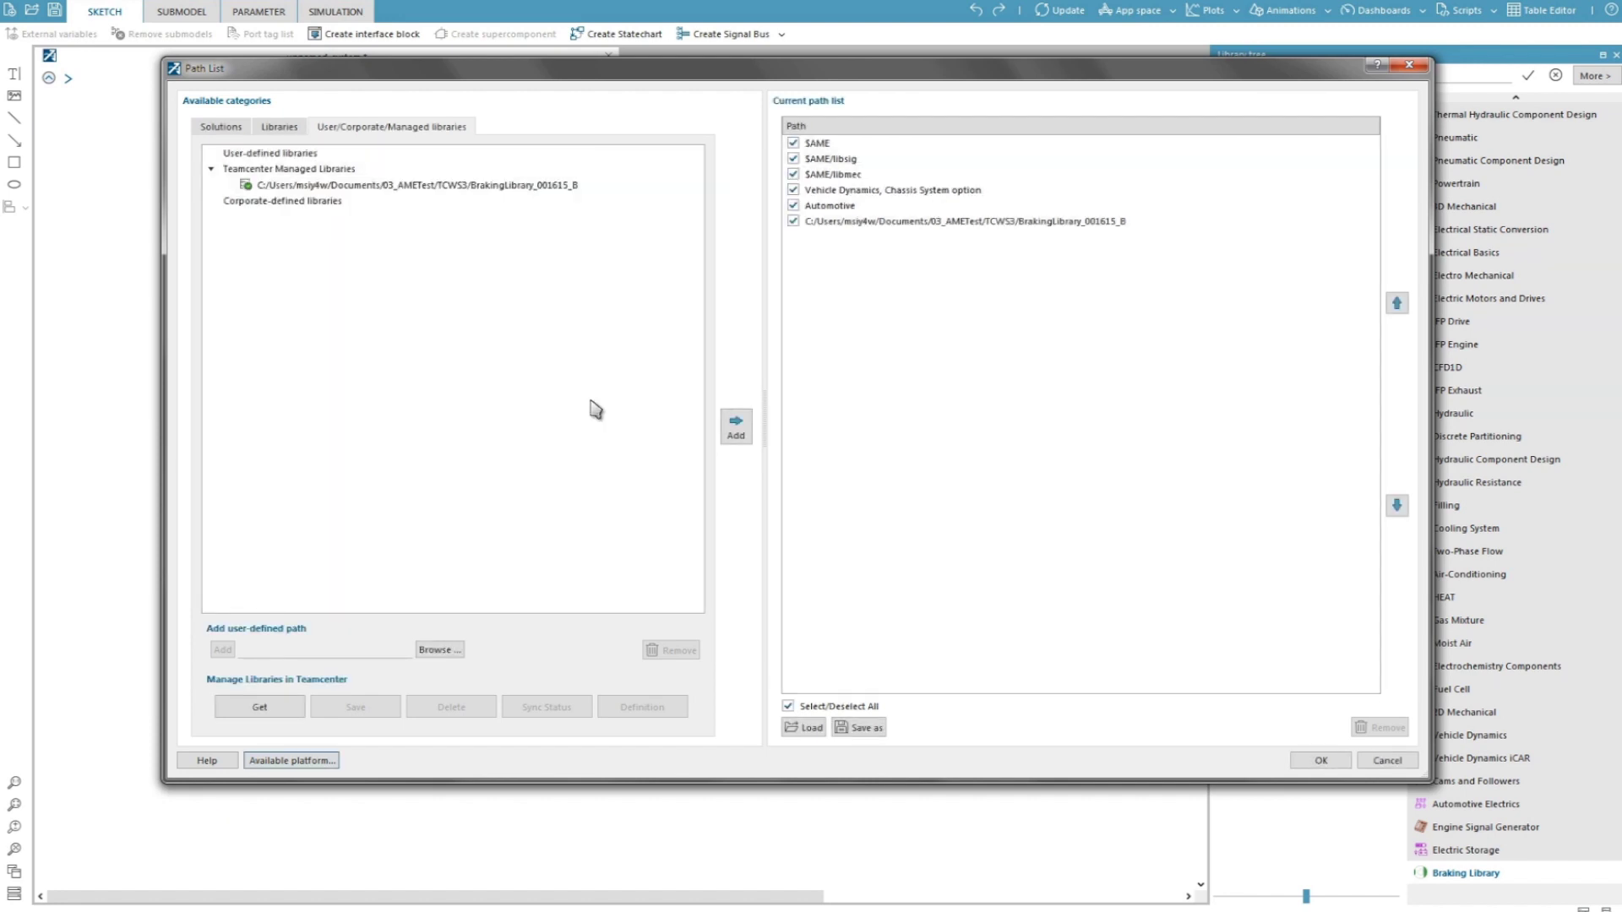
{"action": "left_click", "coordinate": [406, 189]}
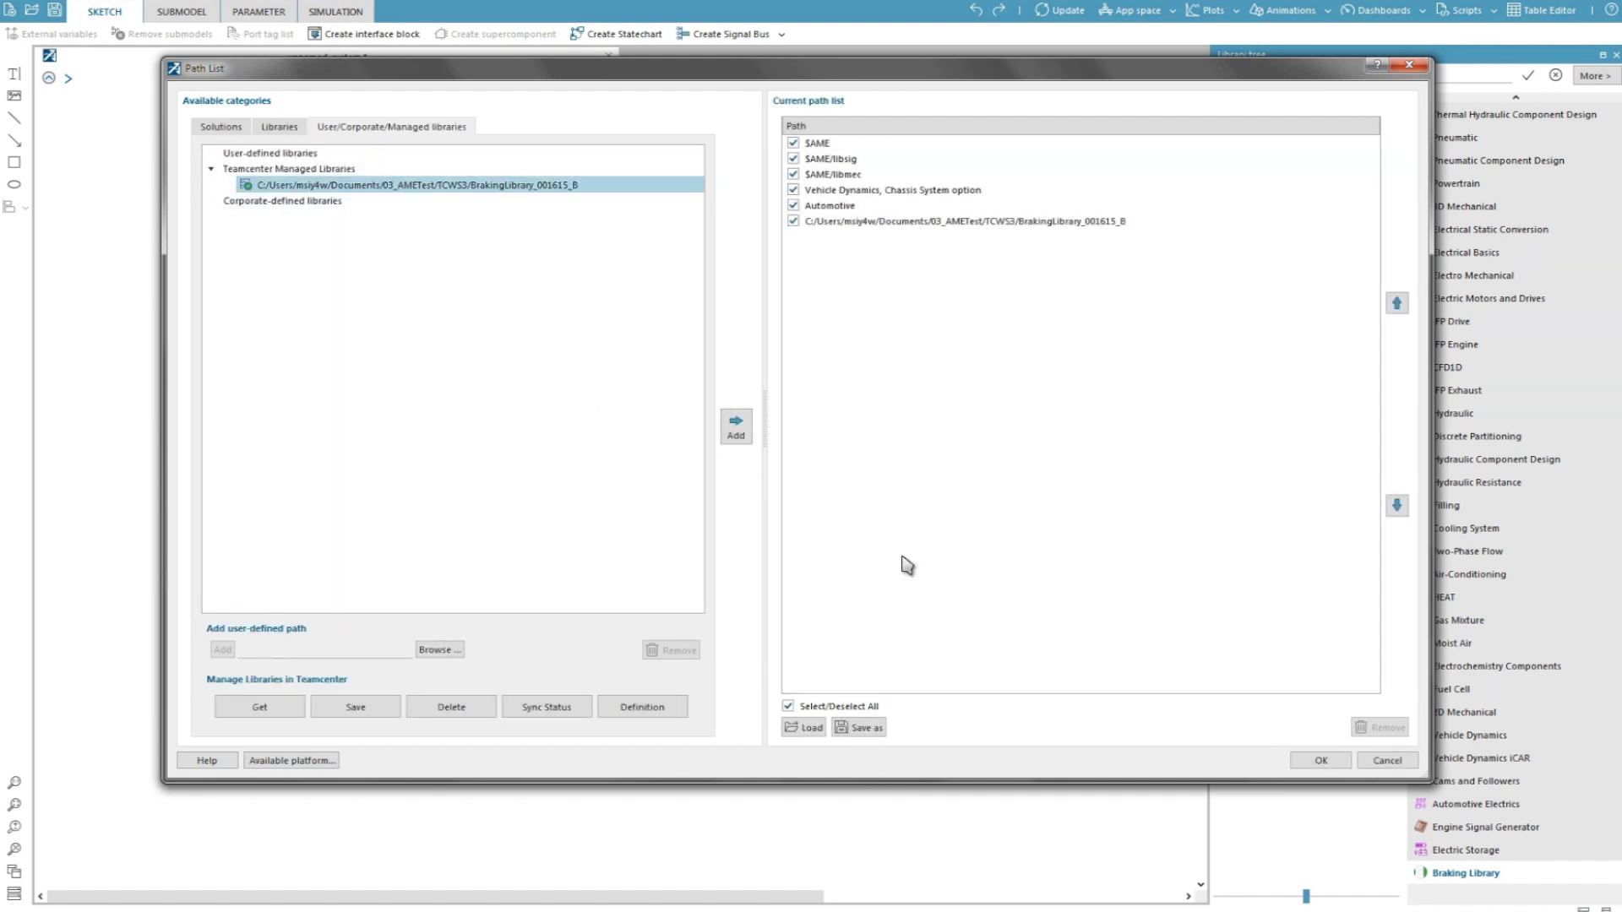
{"action": "mouse_move", "coordinate": [561, 191]}
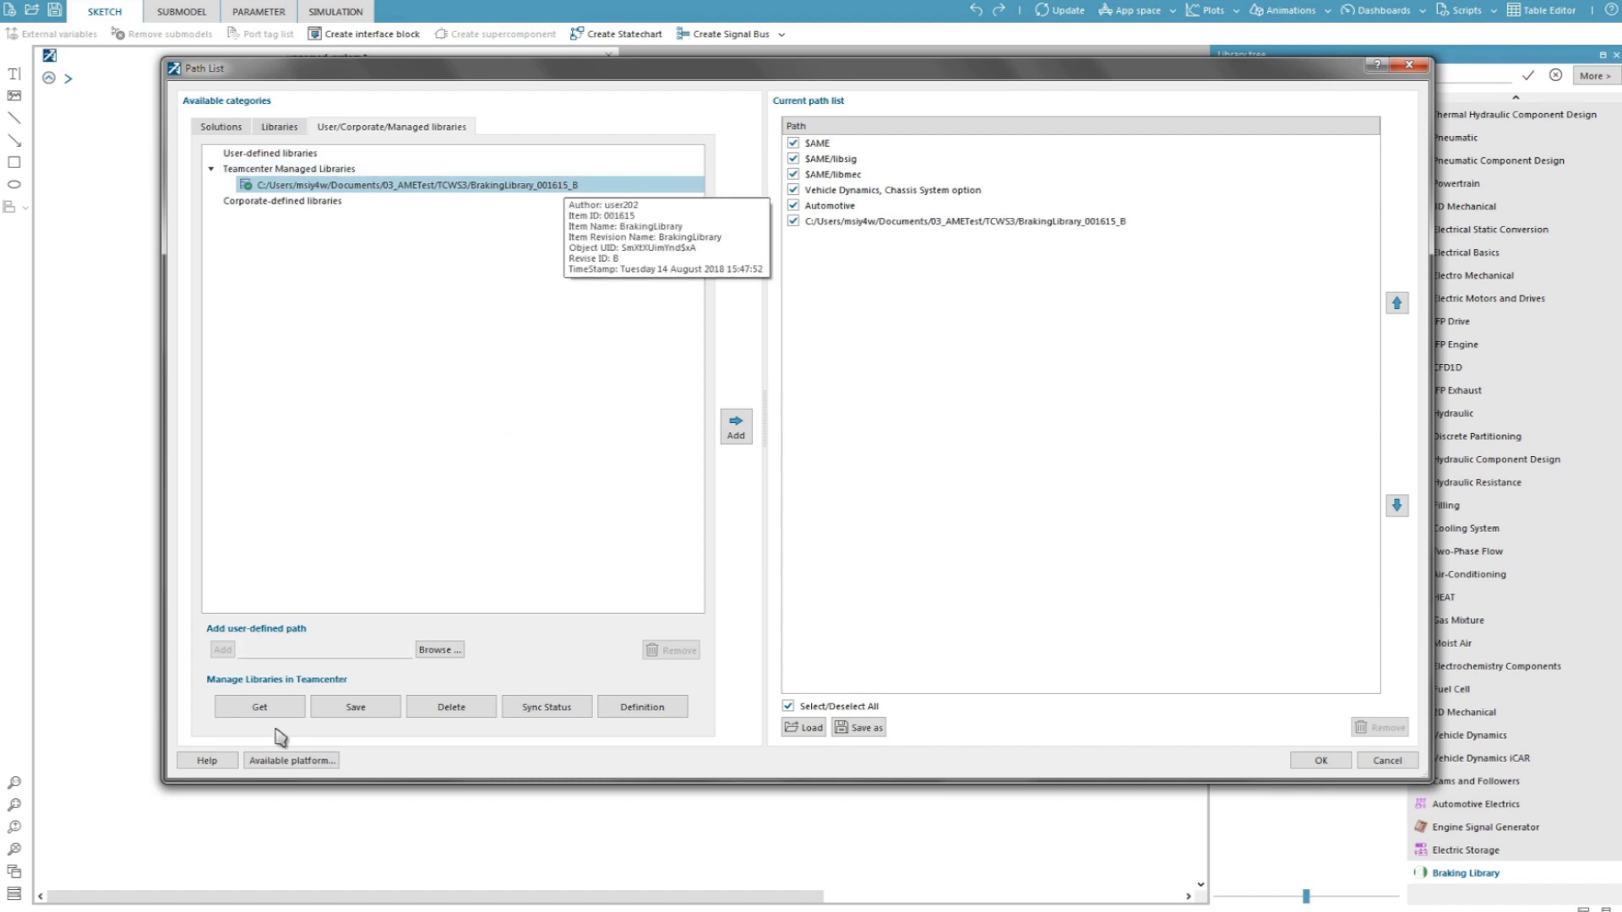